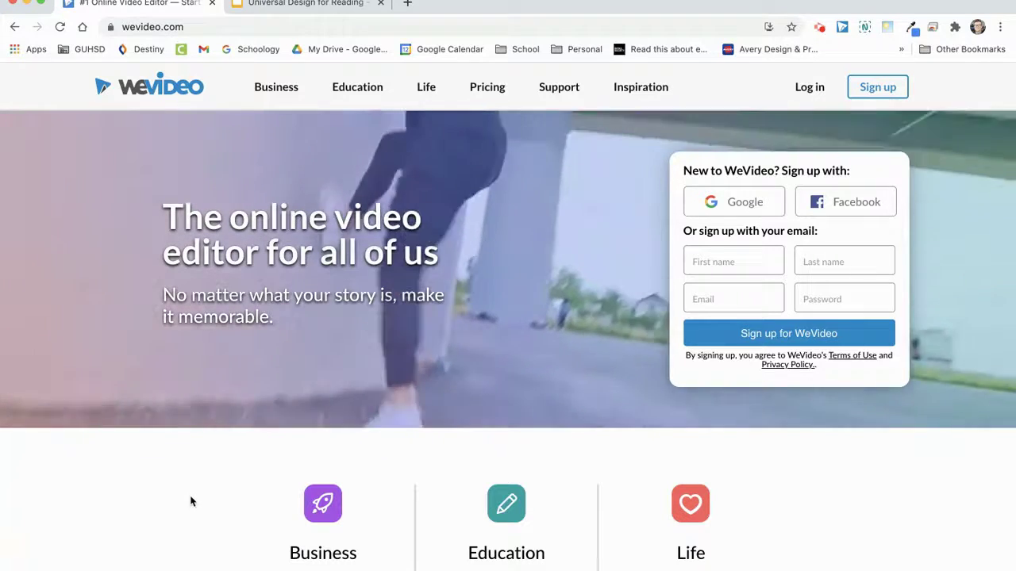
# Toggle between the WeVideo and Slides tabs, then sign up to WeVideo with Google
pyautogui.click(289, 4)
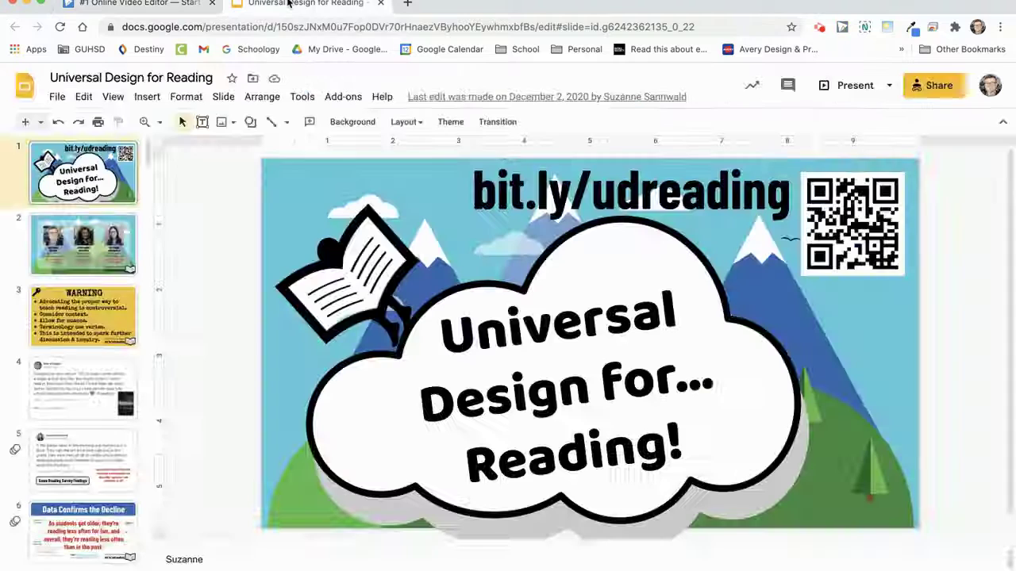
pyautogui.click(140, 5)
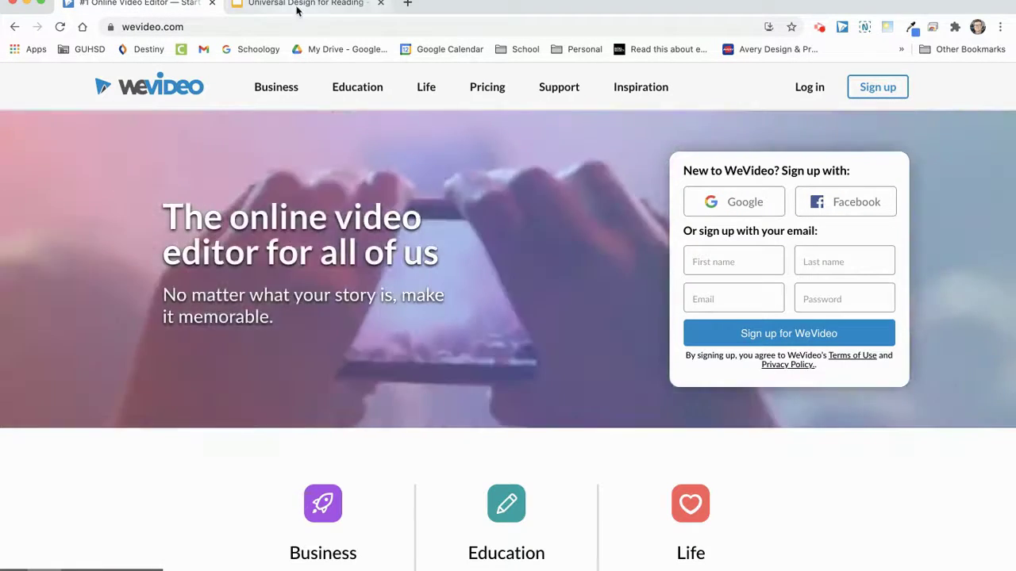
pyautogui.click(298, 8)
pyautogui.click(174, 7)
pyautogui.click(270, 7)
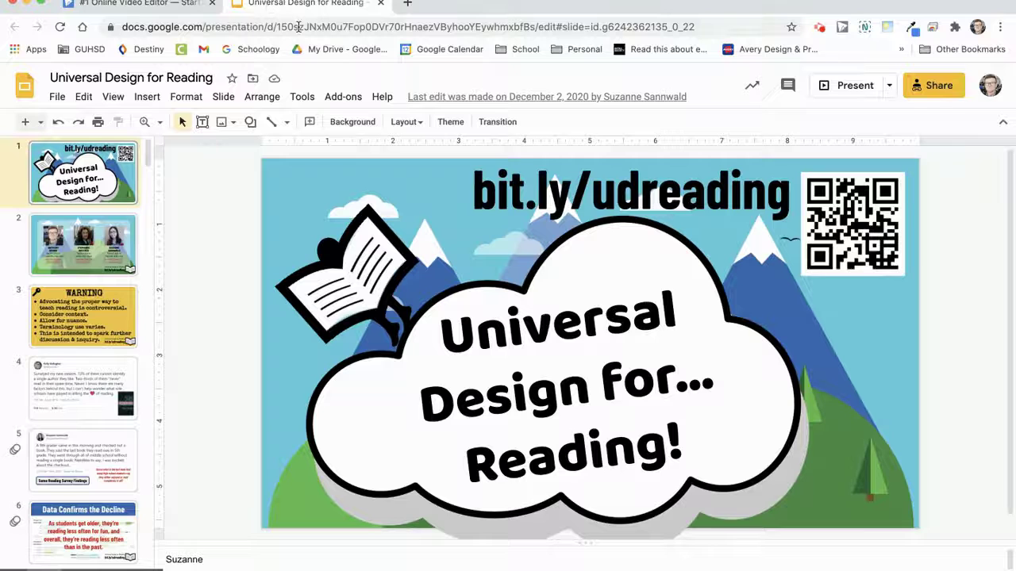
pyautogui.click(139, 4)
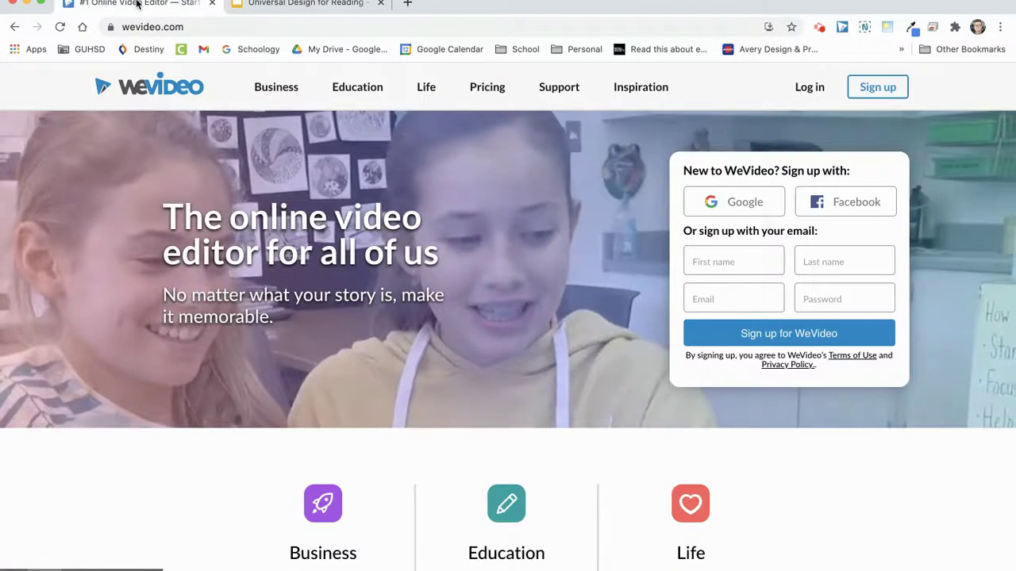
pyautogui.click(735, 204)
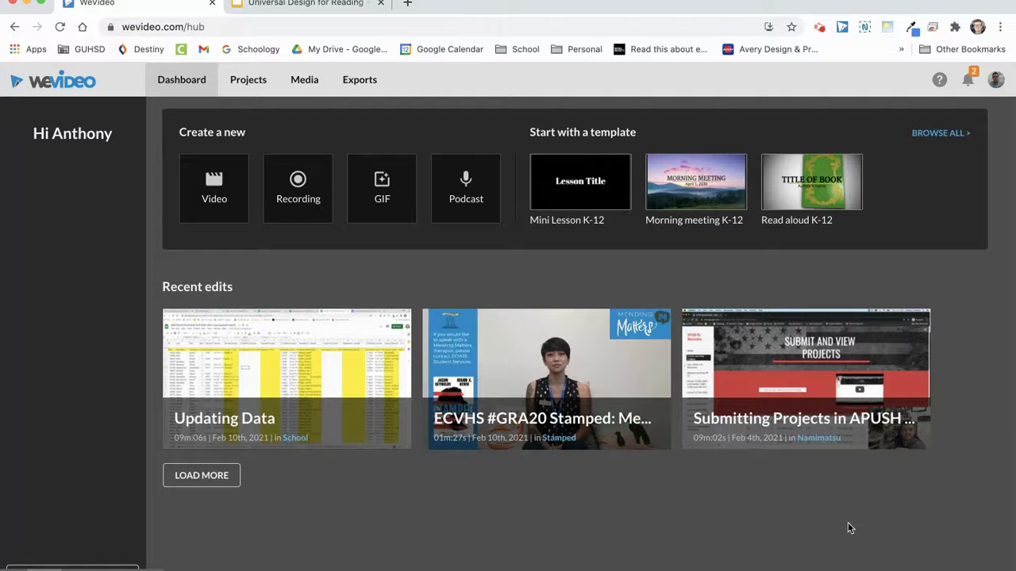
# Create a new Video edit saved to the School project and bring up the Record source options
pyautogui.scroll(-1, 848, 523)
pyautogui.scroll(1, 847, 522)
pyautogui.click(213, 180)
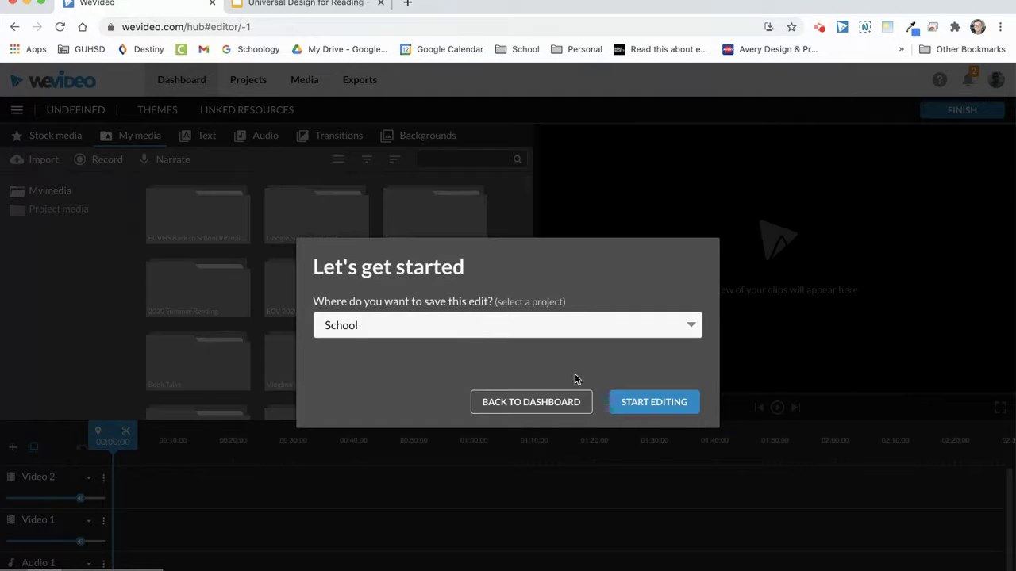
pyautogui.click(641, 403)
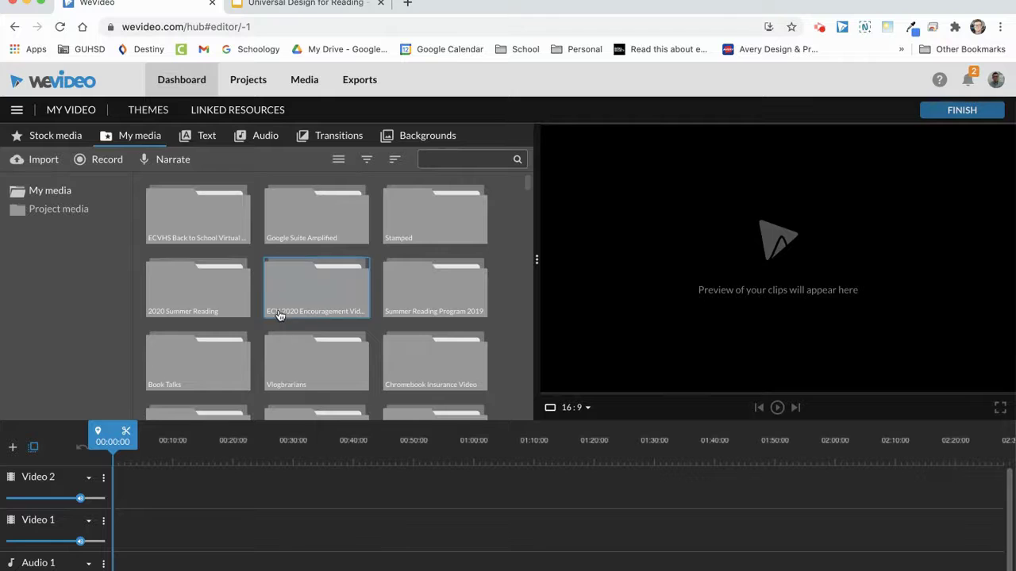
pyautogui.click(98, 163)
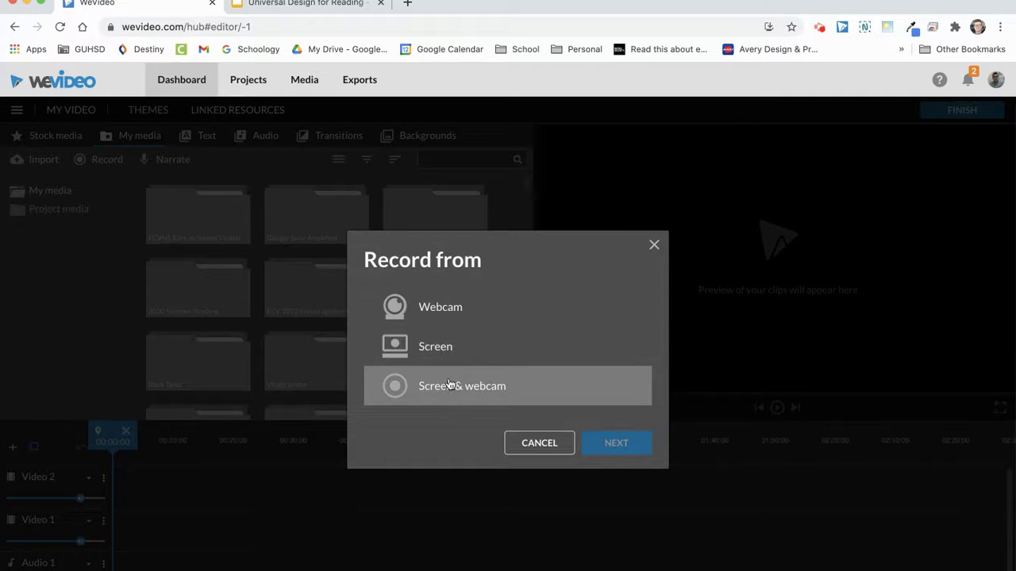
# Record the entire screen with the built-in MacBook Pro microphone as audio
pyautogui.click(452, 355)
pyautogui.click(603, 444)
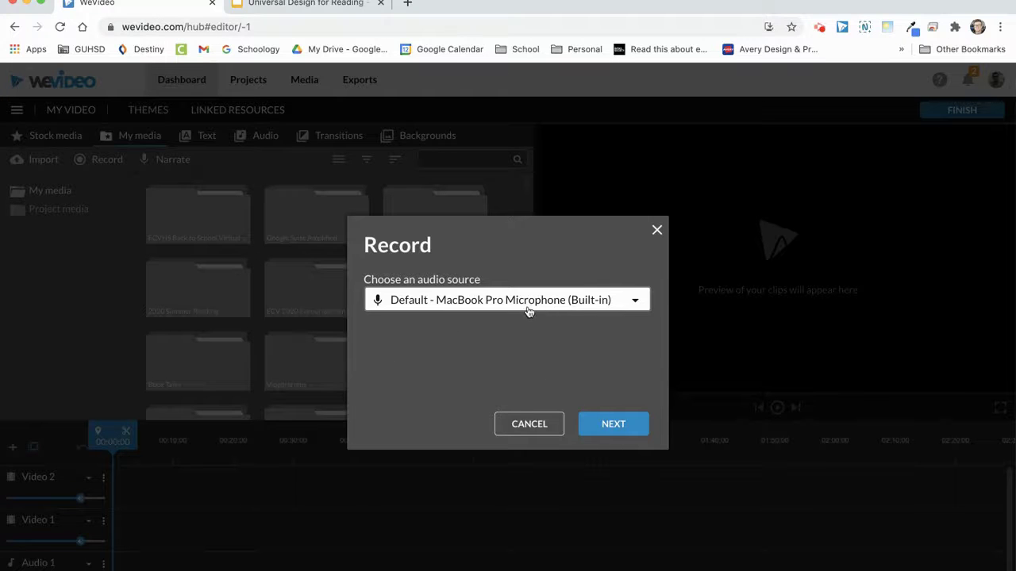
pyautogui.click(605, 424)
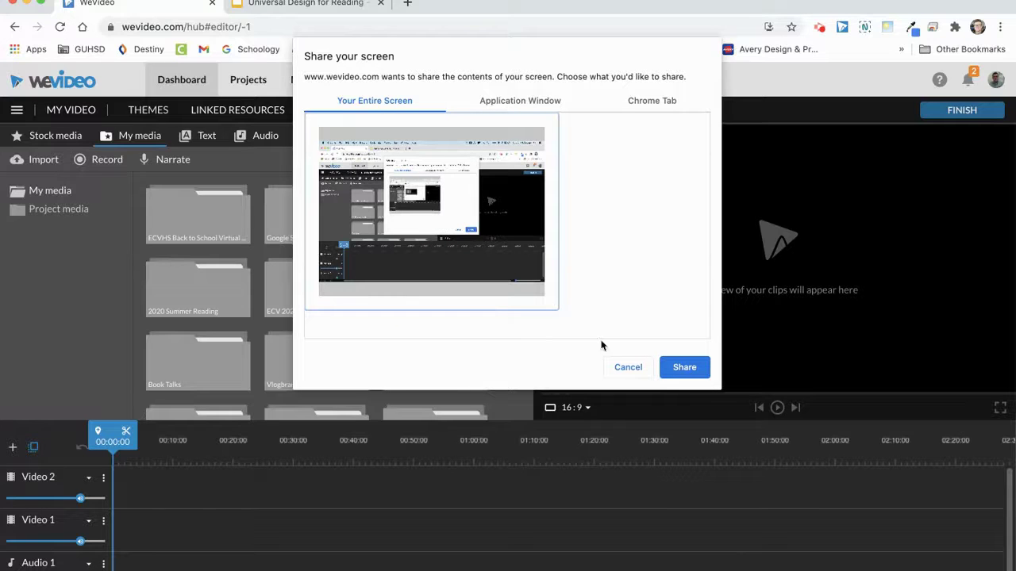
pyautogui.click(676, 368)
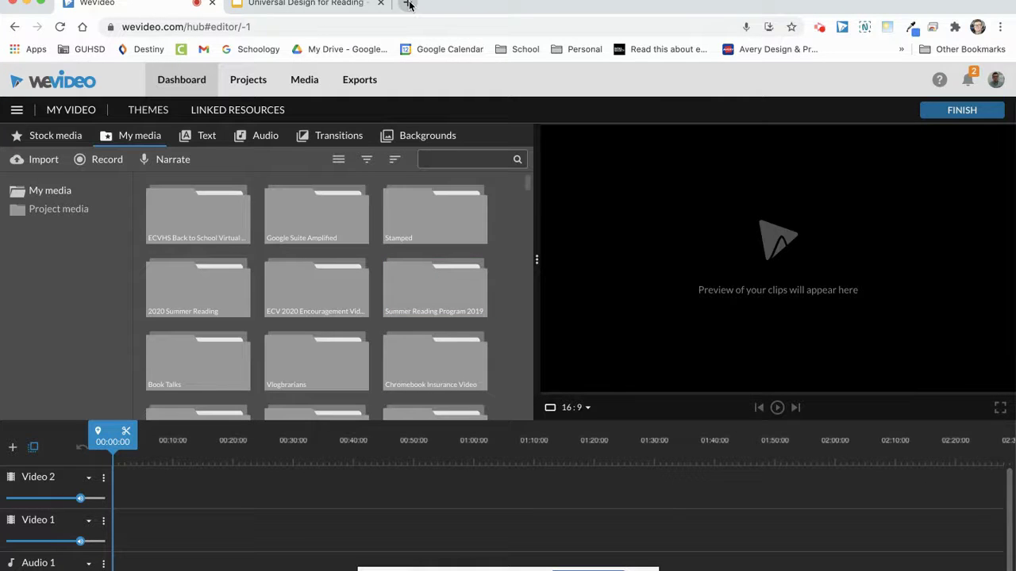
# Present the Universal Design for Reading slides in the Slides tab, then return to WeVideo
pyautogui.click(409, 4)
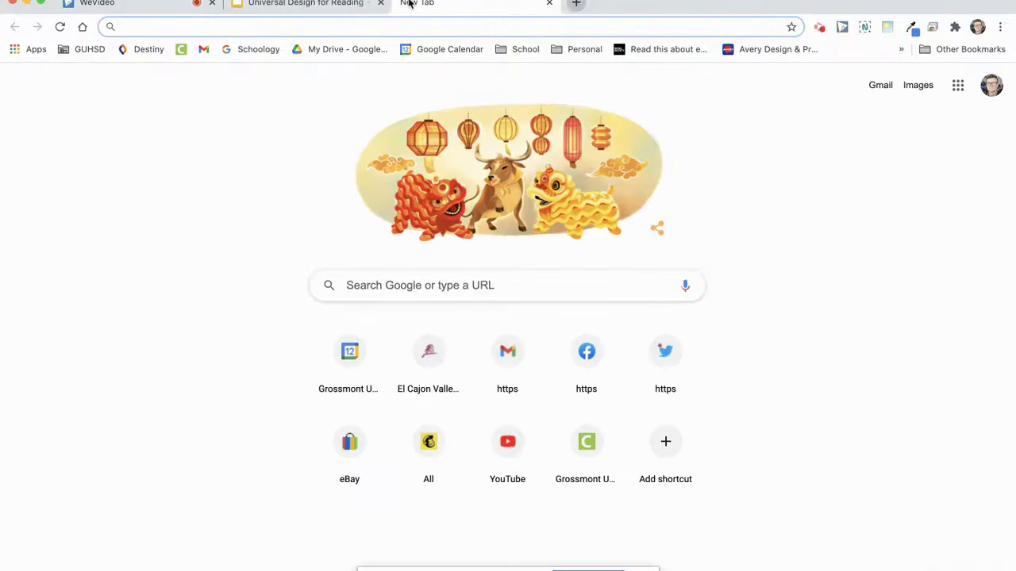
pyautogui.click(291, 6)
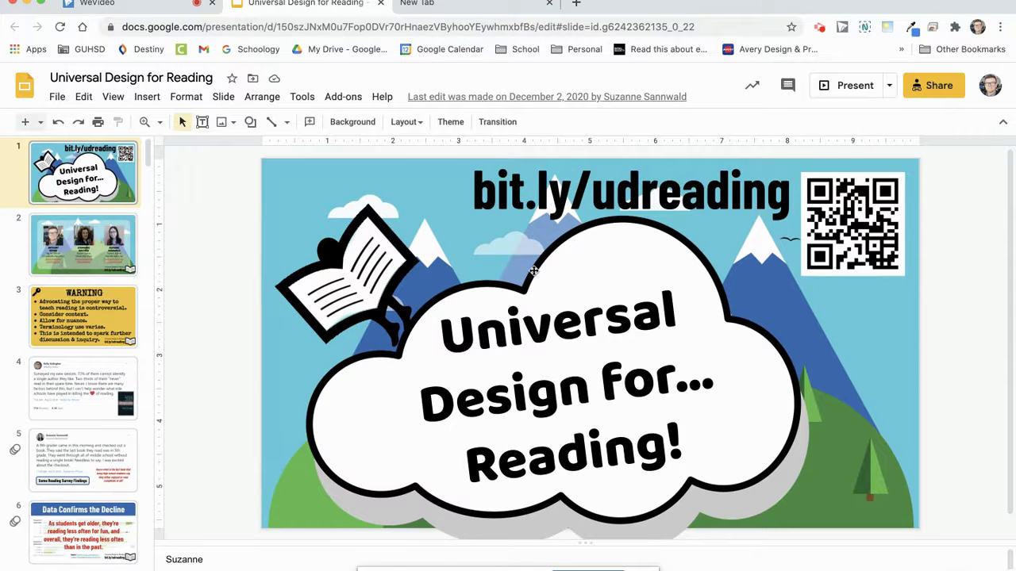
pyautogui.click(844, 89)
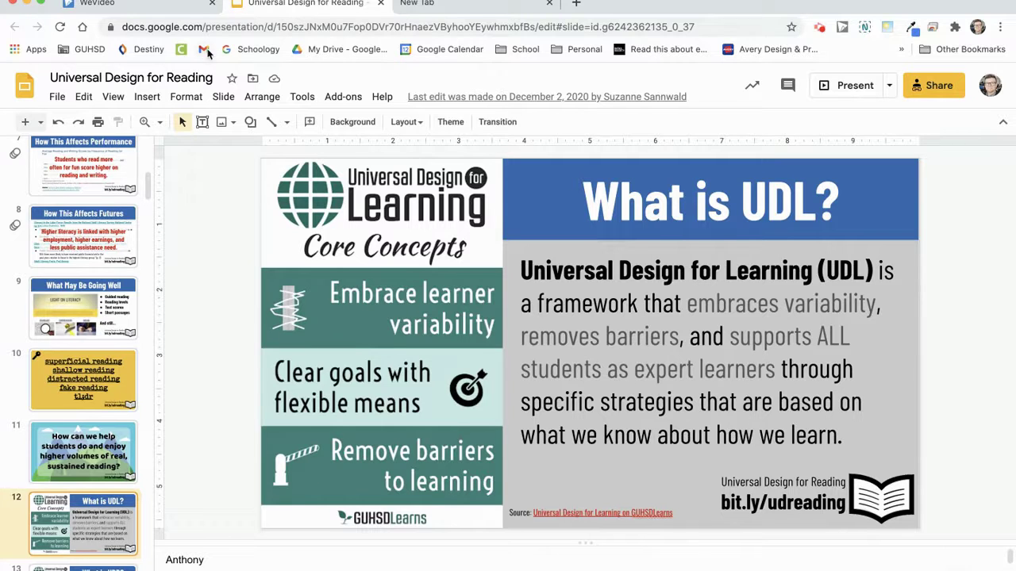
pyautogui.click(129, 4)
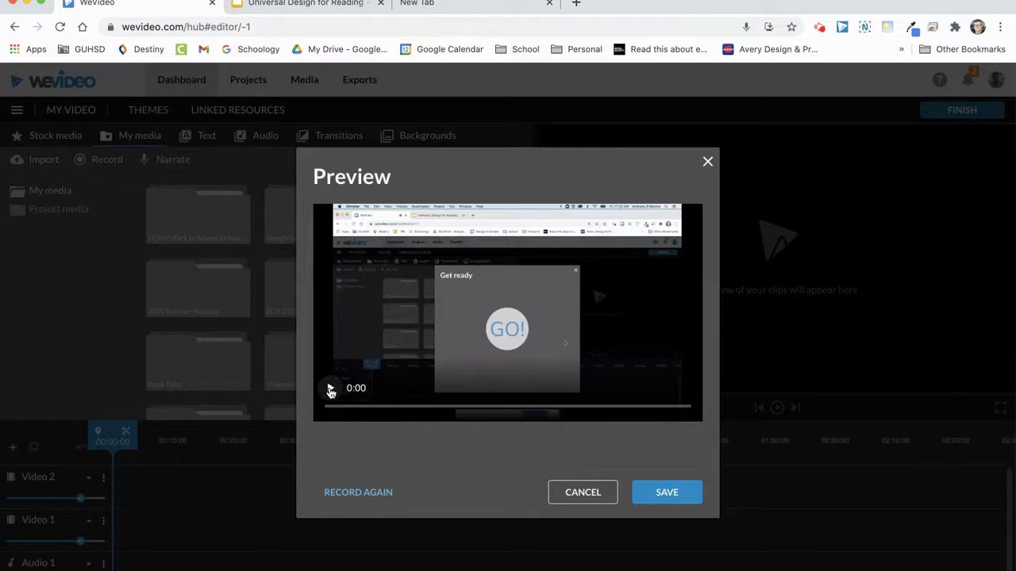
# Play the recording in the Preview dialog and save it to the project
pyautogui.click(331, 389)
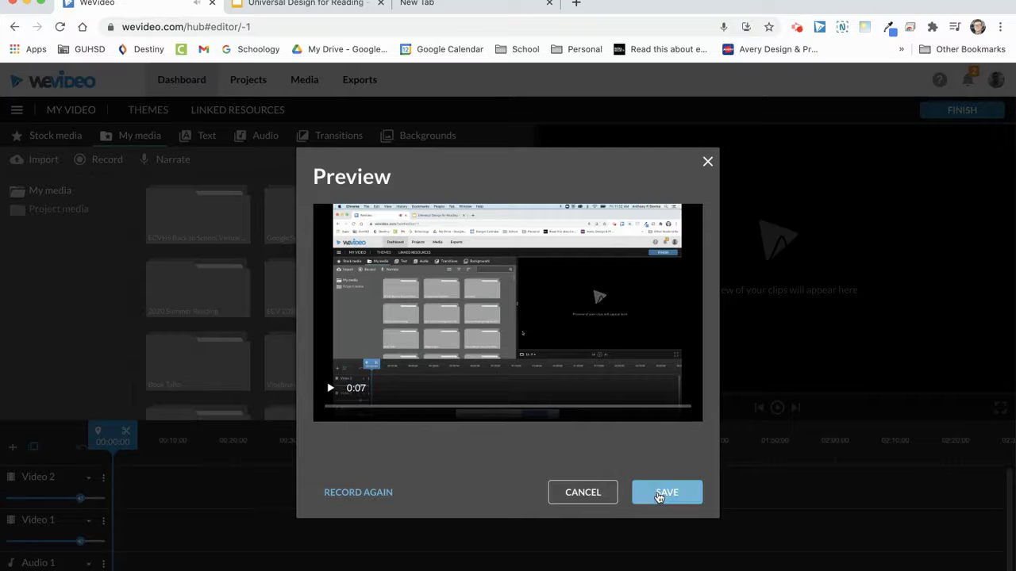
pyautogui.click(658, 493)
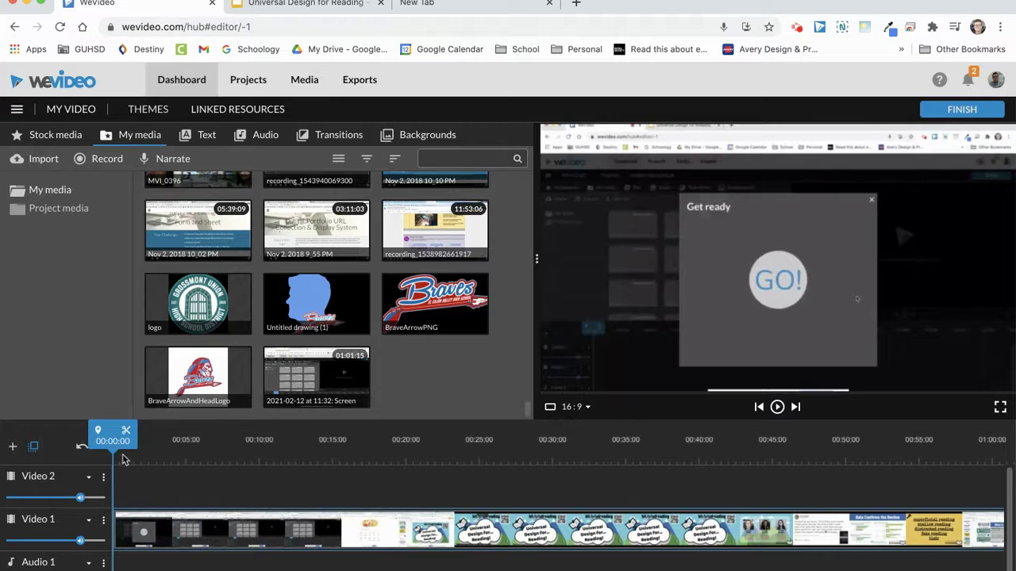
# Scrub and play the recording to reach 00:49 near the Data Confirms the Decline slide
pyautogui.moveTo(113, 447)
pyautogui.mouseDown()
pyautogui.moveTo(400, 458)
pyautogui.moveTo(323, 459)
pyautogui.mouseUp()
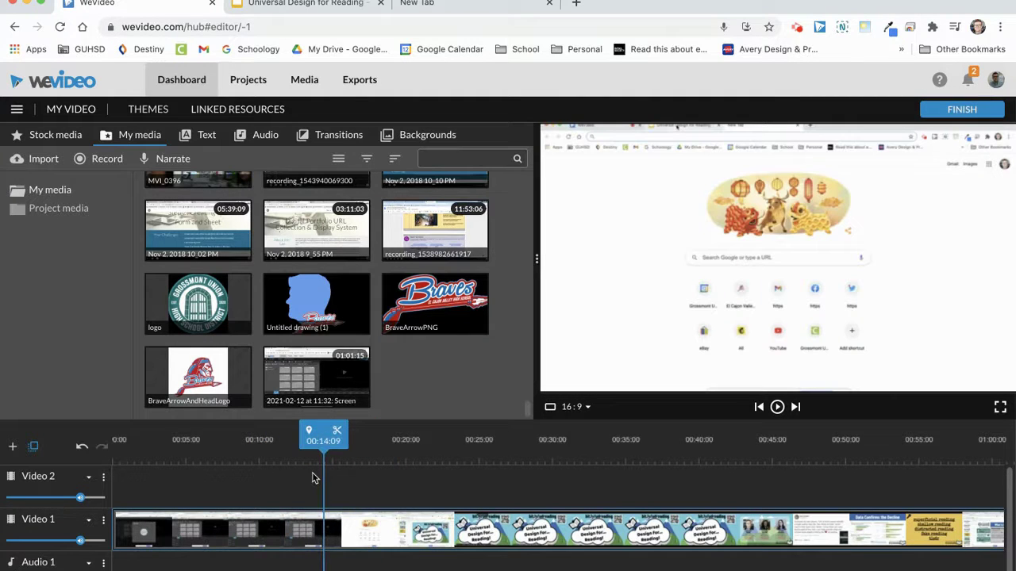
pyautogui.click(777, 407)
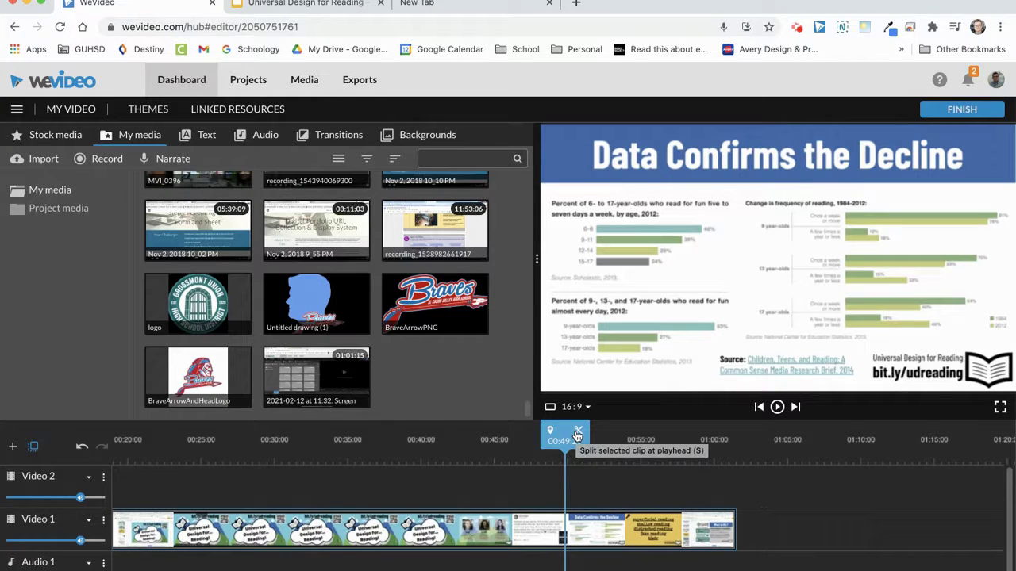
# Split the recording, delete the first part, and shift the remaining clip toward the start
pyautogui.click(577, 436)
pyautogui.moveTo(556, 536)
pyautogui.mouseDown()
pyautogui.moveTo(591, 533)
pyautogui.moveTo(556, 532)
pyautogui.mouseUp()
pyautogui.click(511, 526)
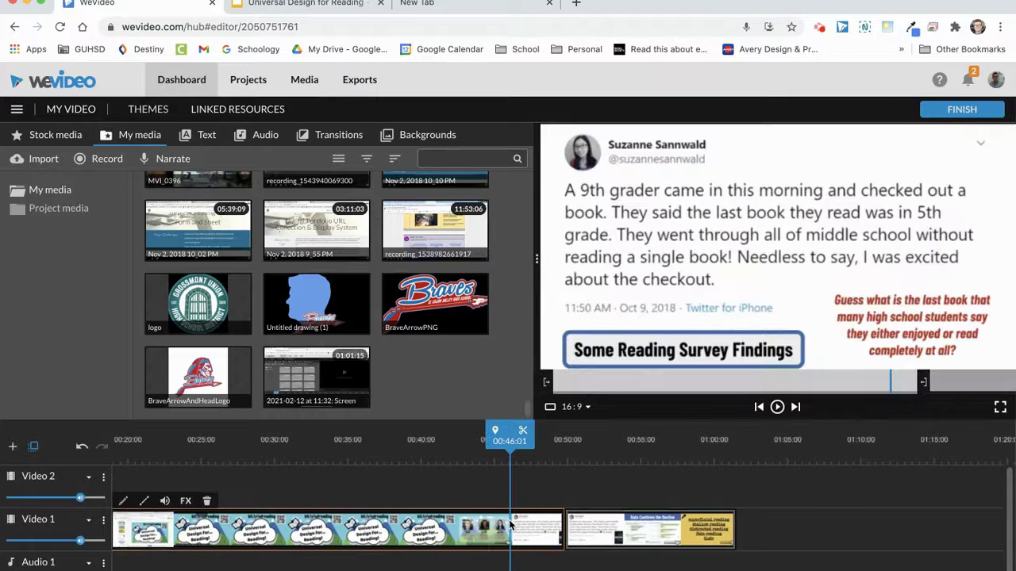
pyautogui.press('Delete')
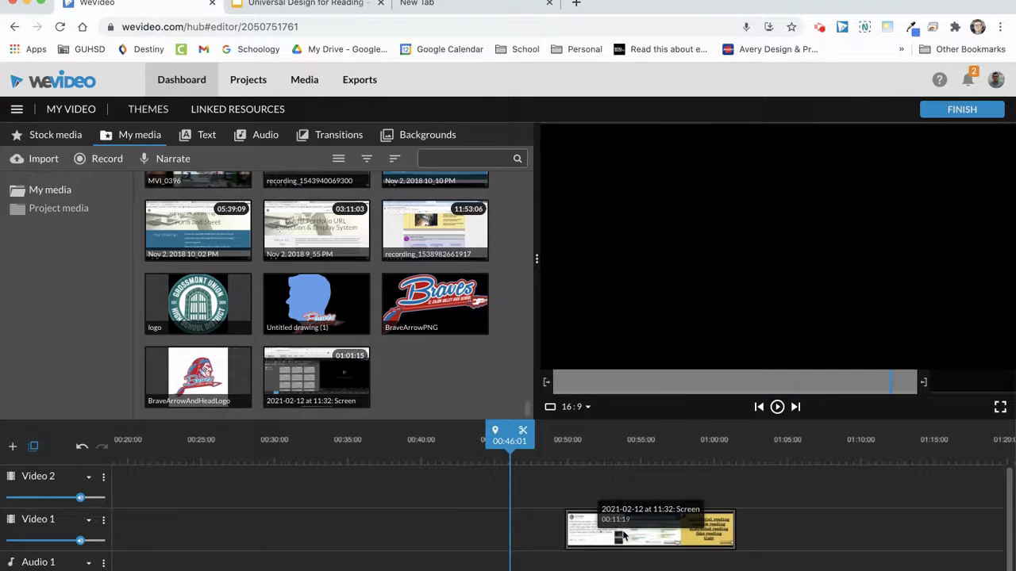
pyautogui.click(577, 526)
pyautogui.moveTo(577, 526)
pyautogui.mouseDown()
pyautogui.moveTo(298, 518)
pyautogui.moveTo(139, 531)
pyautogui.mouseUp()
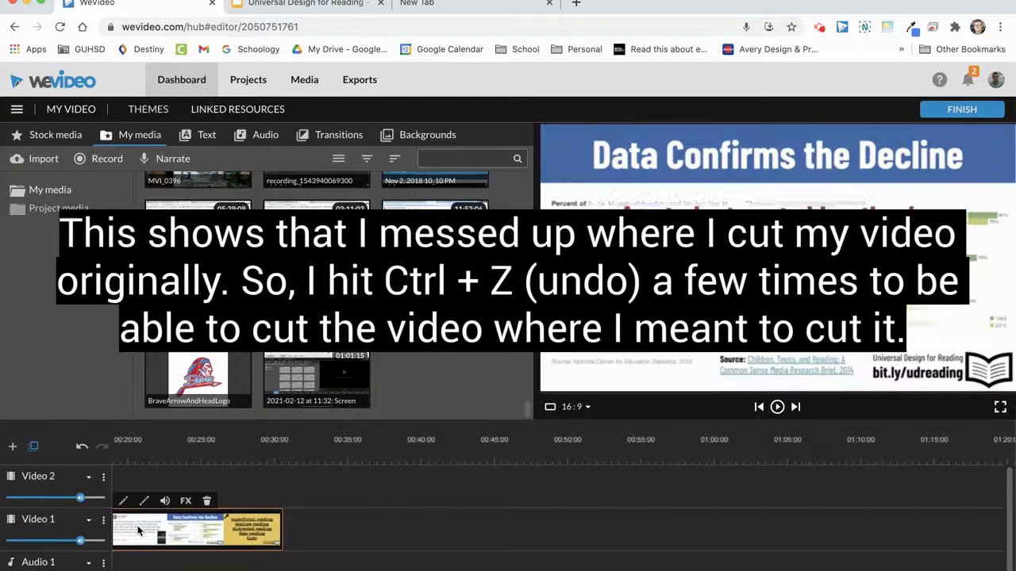
pyautogui.hotkey('ctrl', 'z')
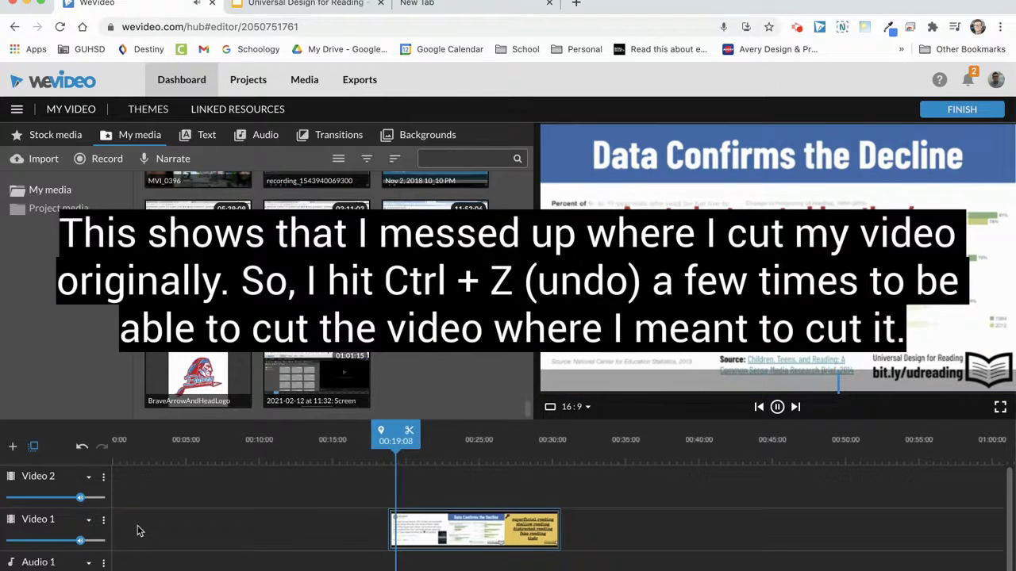
pyautogui.hotkey('ctrl', 'z')
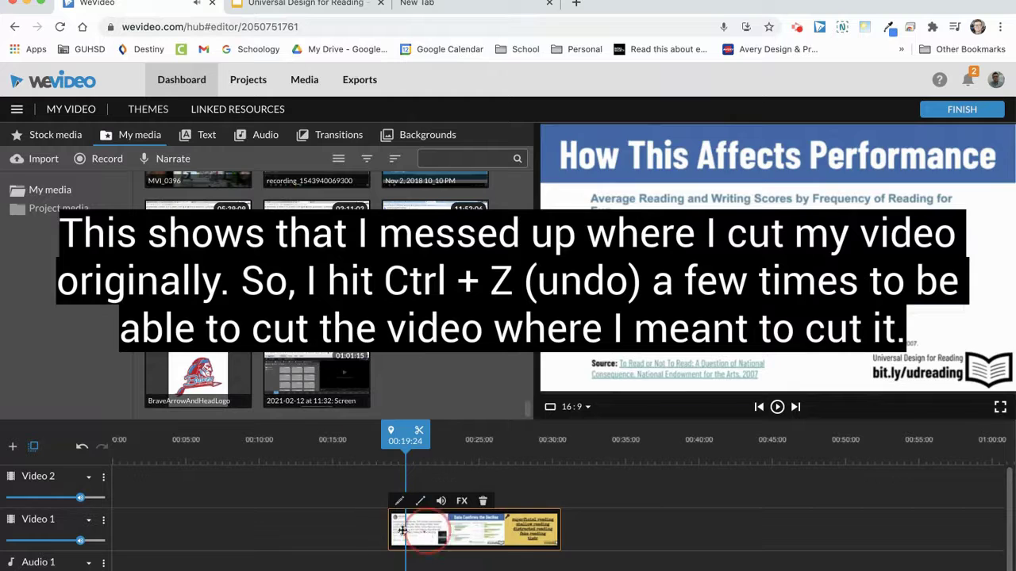
pyautogui.moveTo(421, 531)
pyautogui.mouseDown()
pyautogui.moveTo(281, 528)
pyautogui.moveTo(226, 542)
pyautogui.mouseUp()
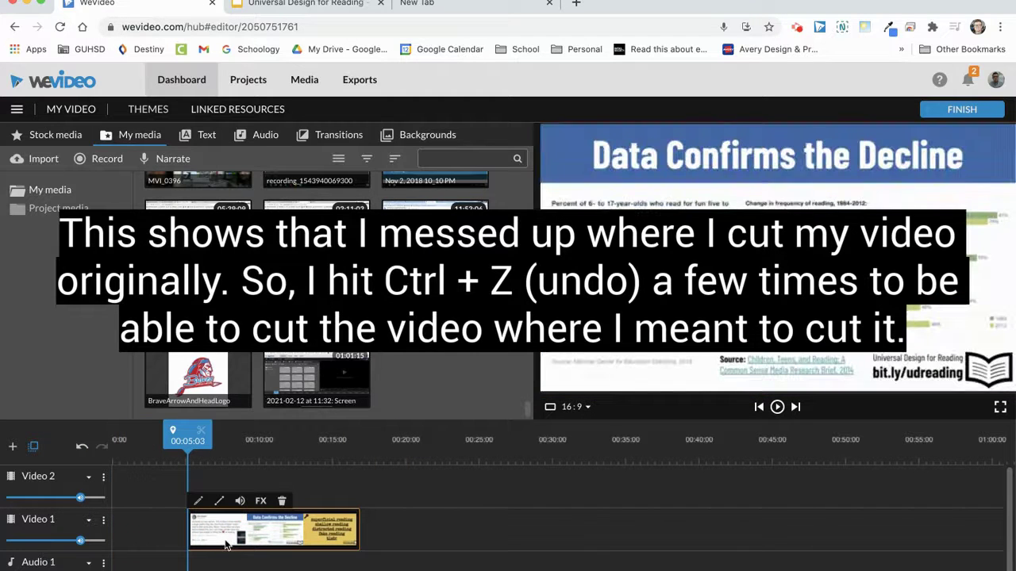
pyautogui.press('space')
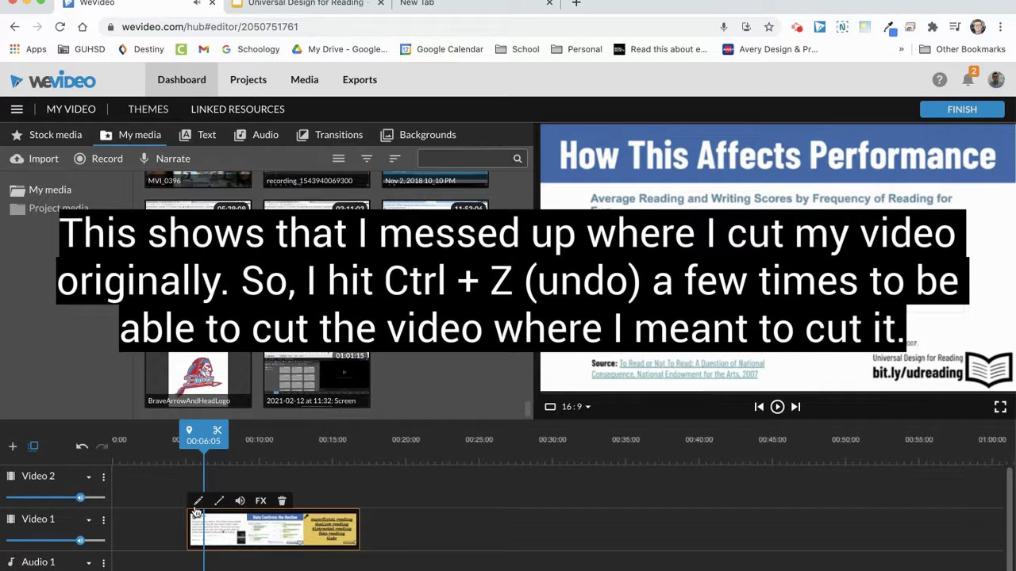
# Undo the mistaken cut and deletion, then scrub to where the slideshow begins
pyautogui.hotkey('ctrl', 'z')
pyautogui.hotkey('ctrl', 'z')
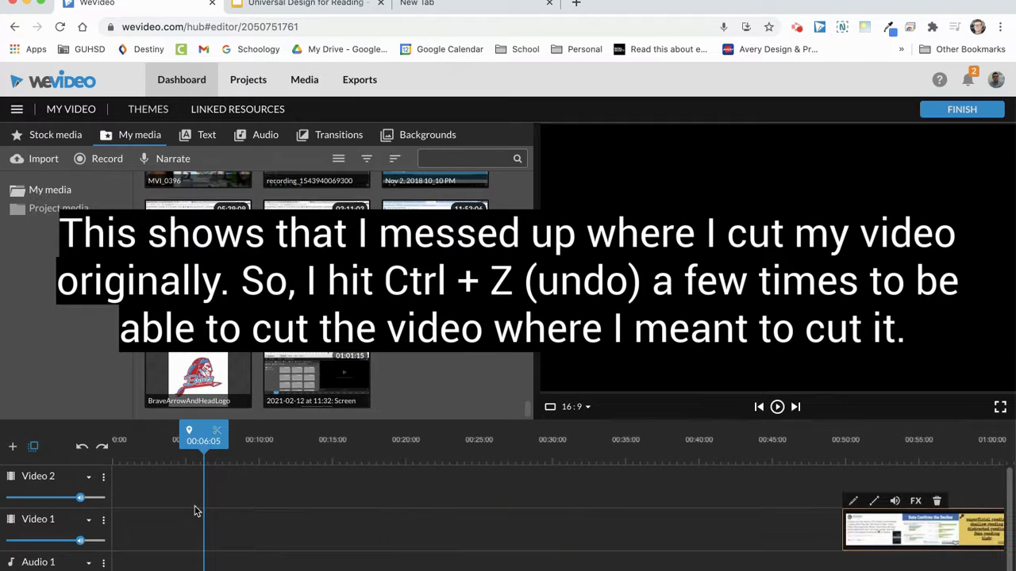
pyautogui.hotkey('ctrl', 'z')
pyautogui.hotkey('ctrl', 'z')
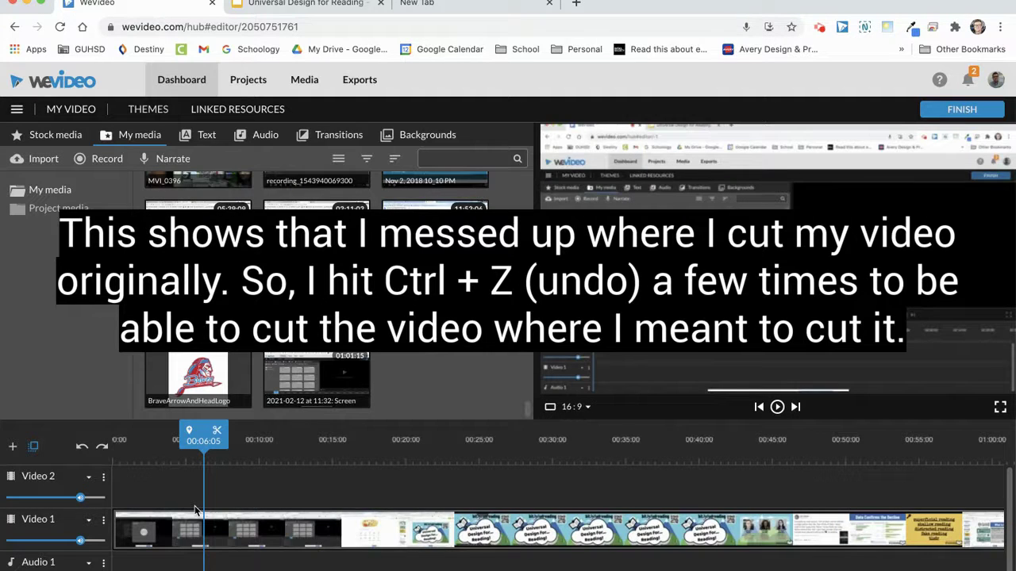
pyautogui.moveTo(205, 454); pyautogui.dragTo(599, 498)
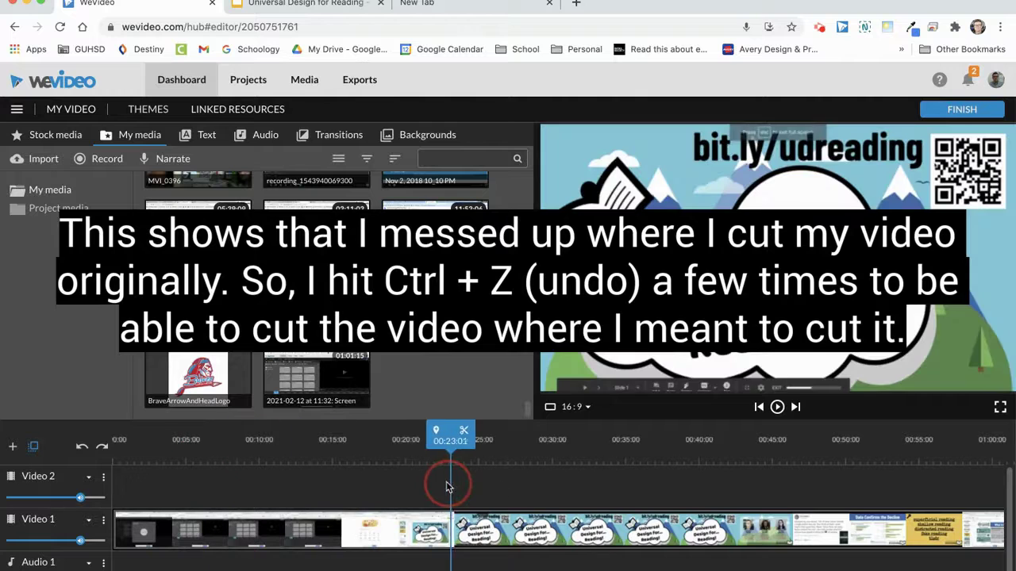
pyautogui.press('space')
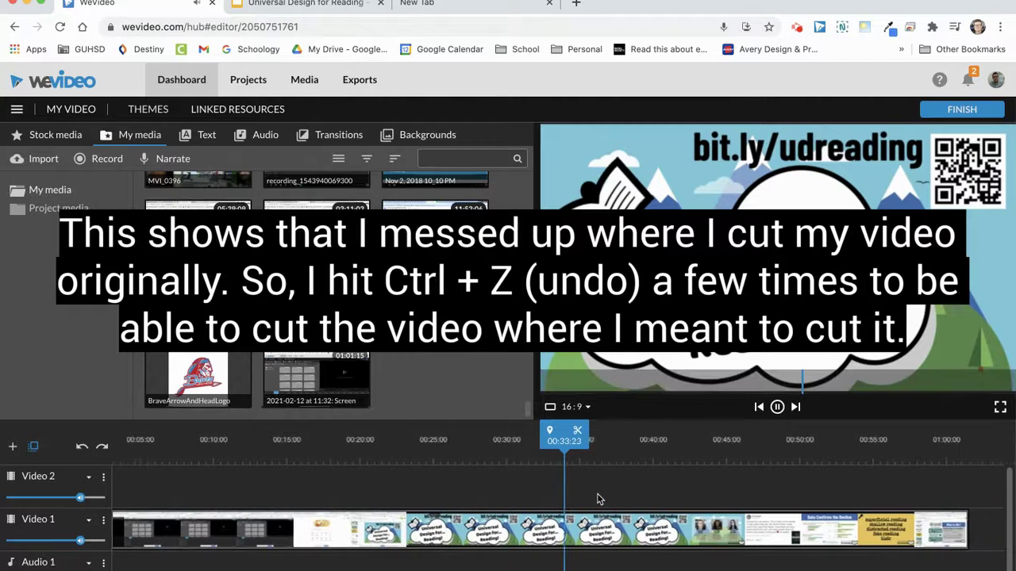
pyautogui.press('space')
pyautogui.press('space')
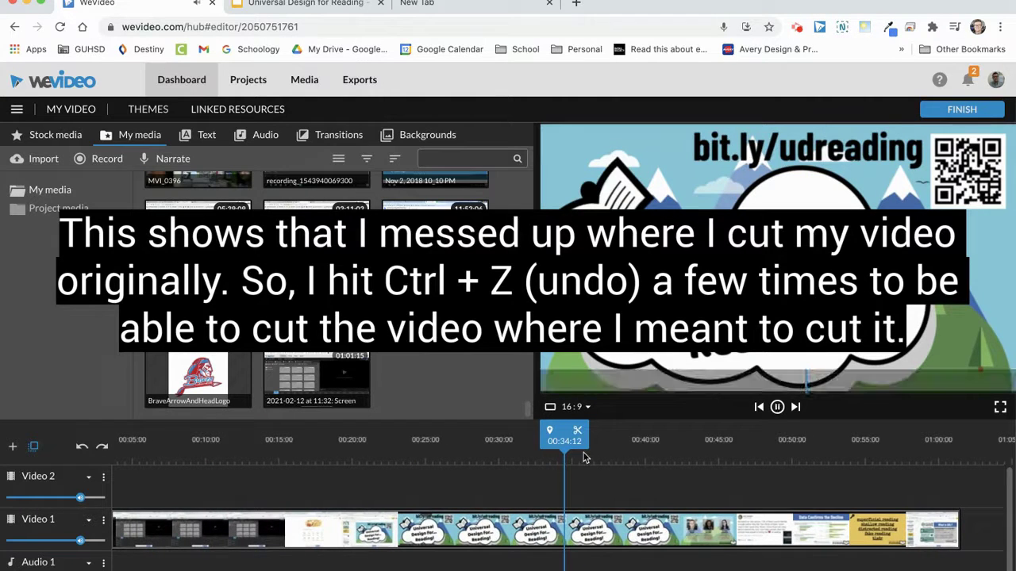
pyautogui.press('space')
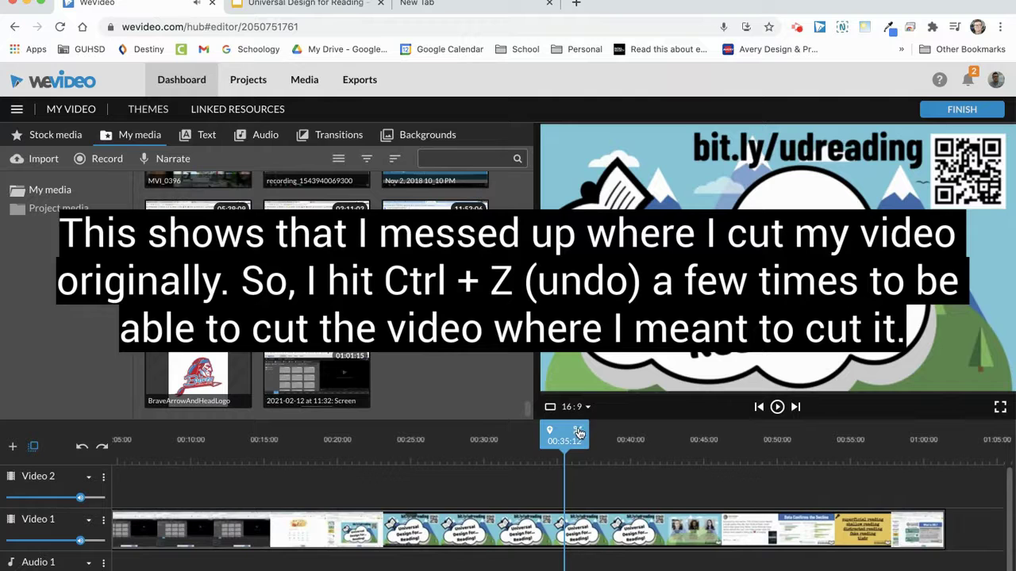
# Split at the slideshow start, delete the opening part, and move the clip flush to 00:00
pyautogui.click(578, 432)
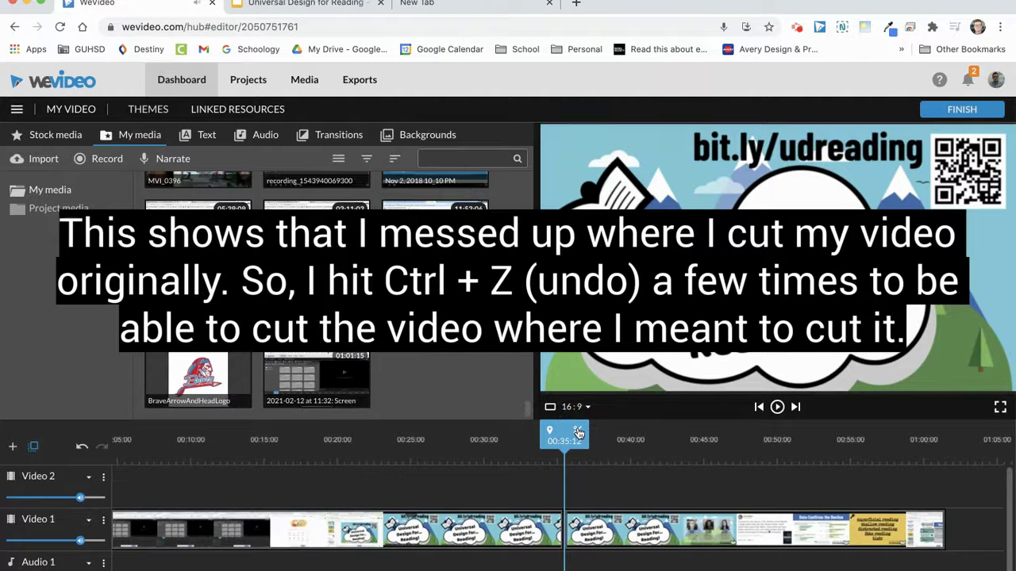
pyautogui.click(511, 528)
pyautogui.press('Delete')
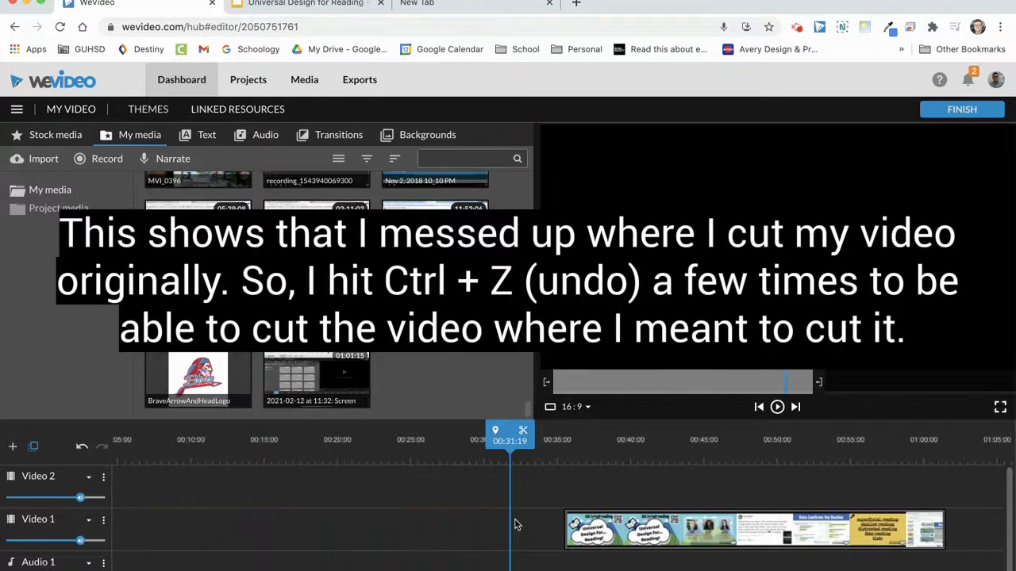
pyautogui.click(844, 532)
pyautogui.moveTo(844, 532)
pyautogui.mouseDown()
pyautogui.moveTo(389, 543)
pyautogui.moveTo(398, 542)
pyautogui.mouseUp()
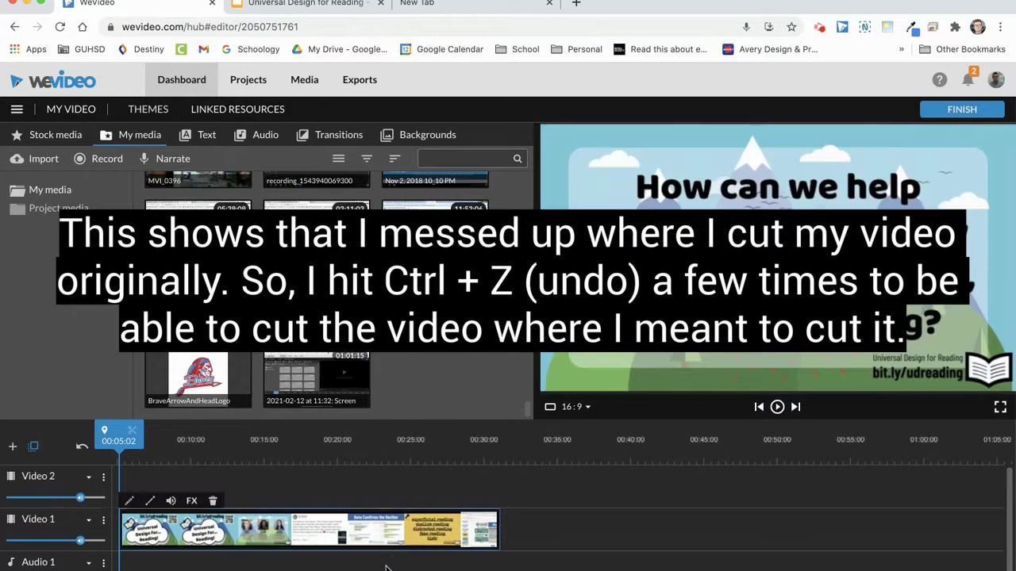
pyautogui.hotkey('ctrl', 'z')
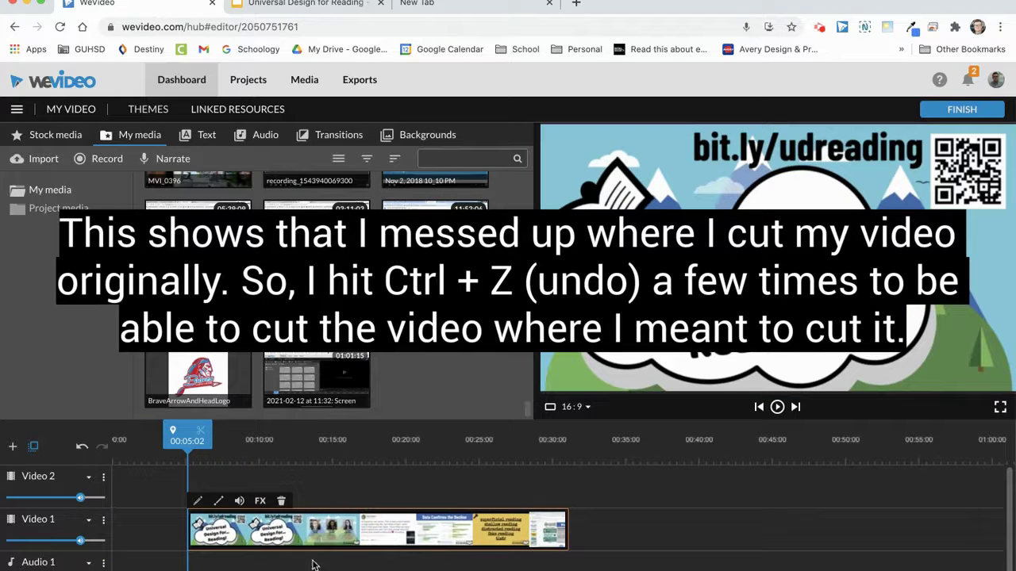
pyautogui.moveTo(310, 542); pyautogui.dragTo(228, 546)
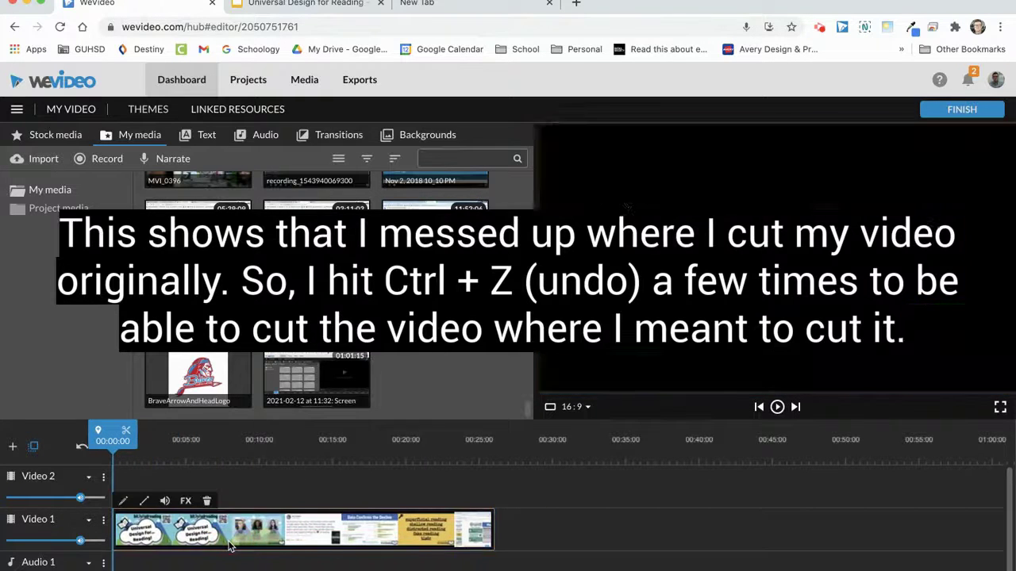
# Play and scrub past the What is UDL? slide to set the playhead at 00:20:18
pyautogui.press('space')
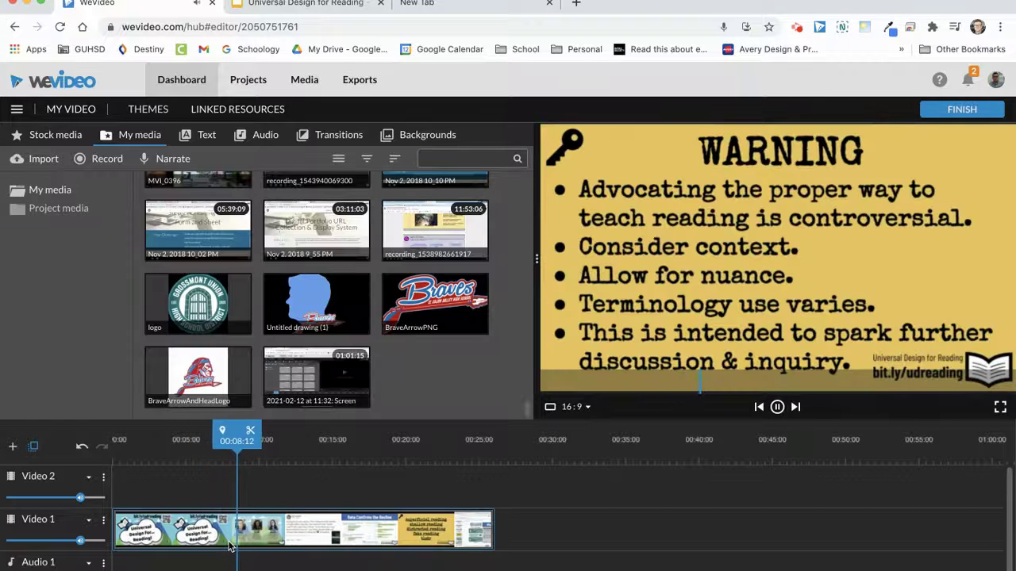
pyautogui.click(229, 546)
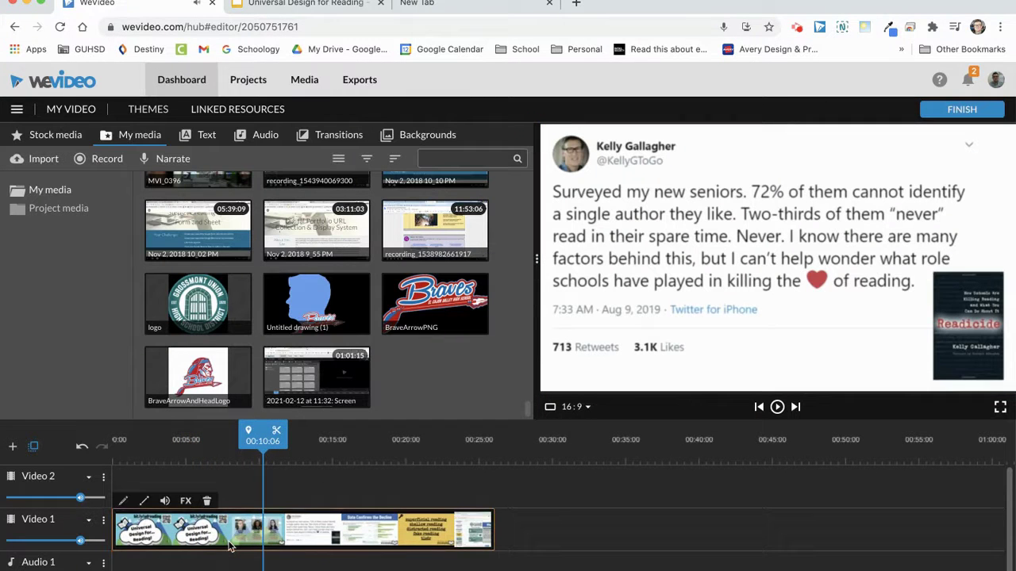
pyautogui.moveTo(271, 459); pyautogui.dragTo(456, 455)
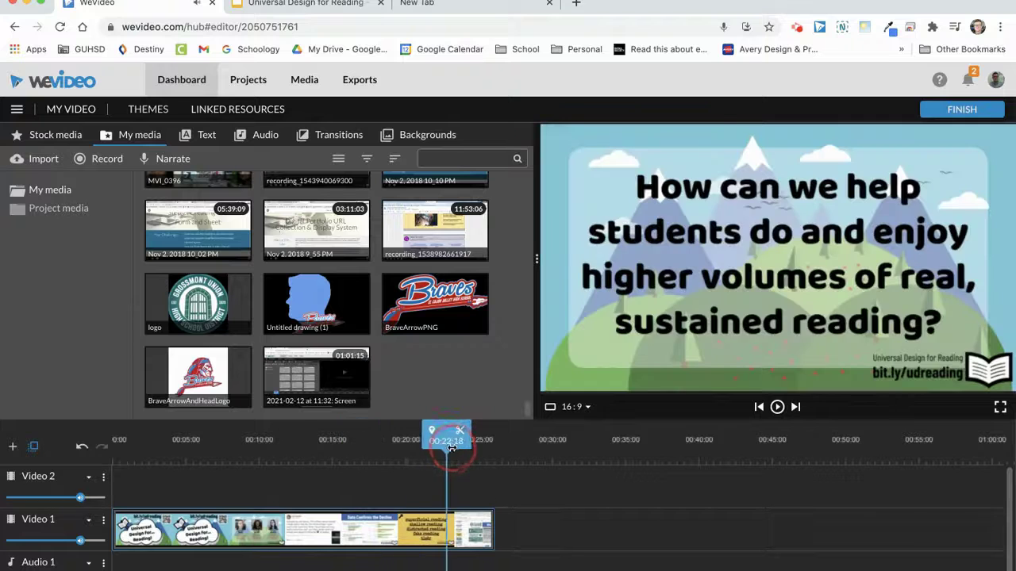
pyautogui.press('space')
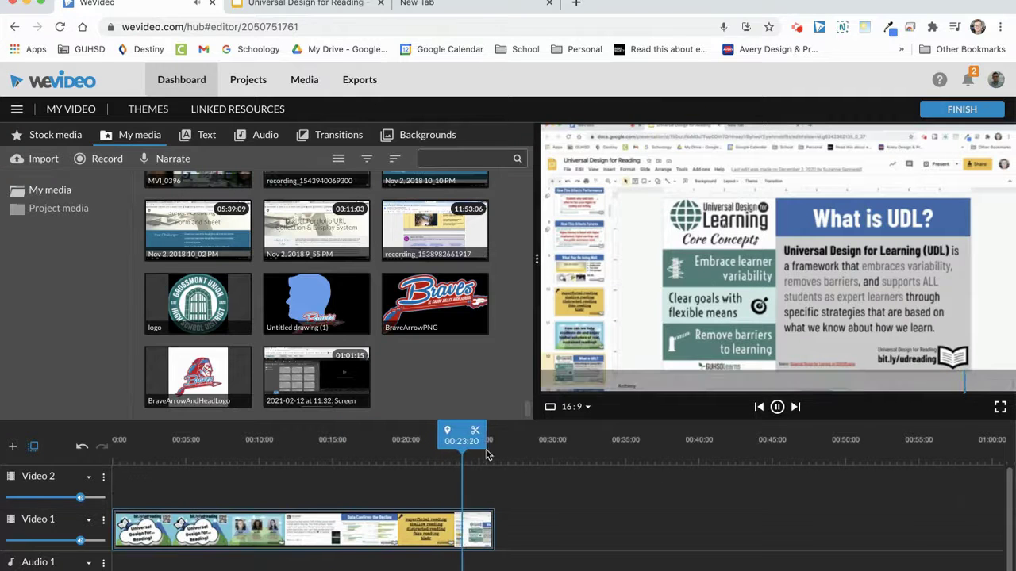
pyautogui.moveTo(464, 441); pyautogui.dragTo(414, 446)
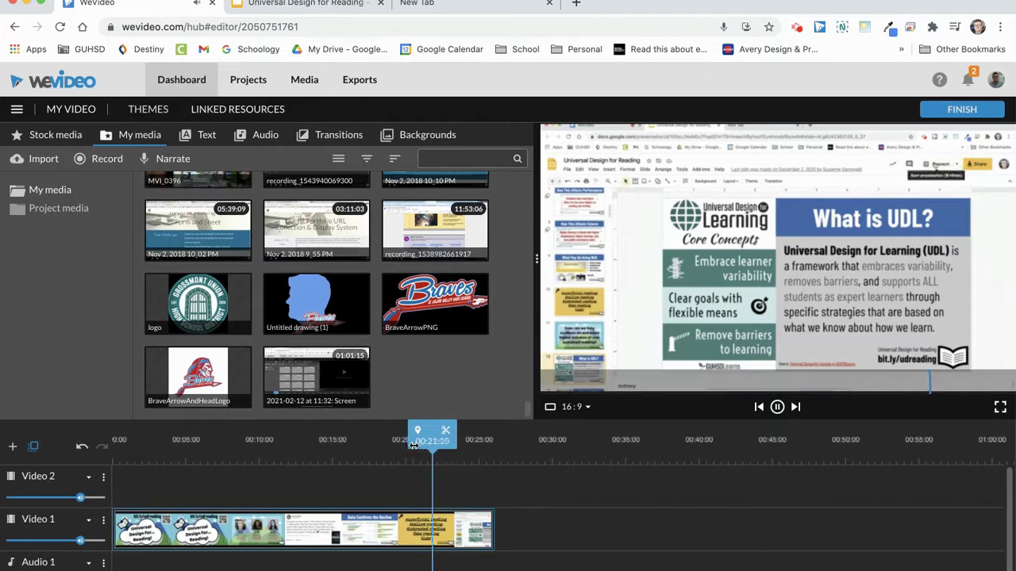
pyautogui.click(418, 443)
pyautogui.moveTo(418, 443); pyautogui.dragTo(410, 442)
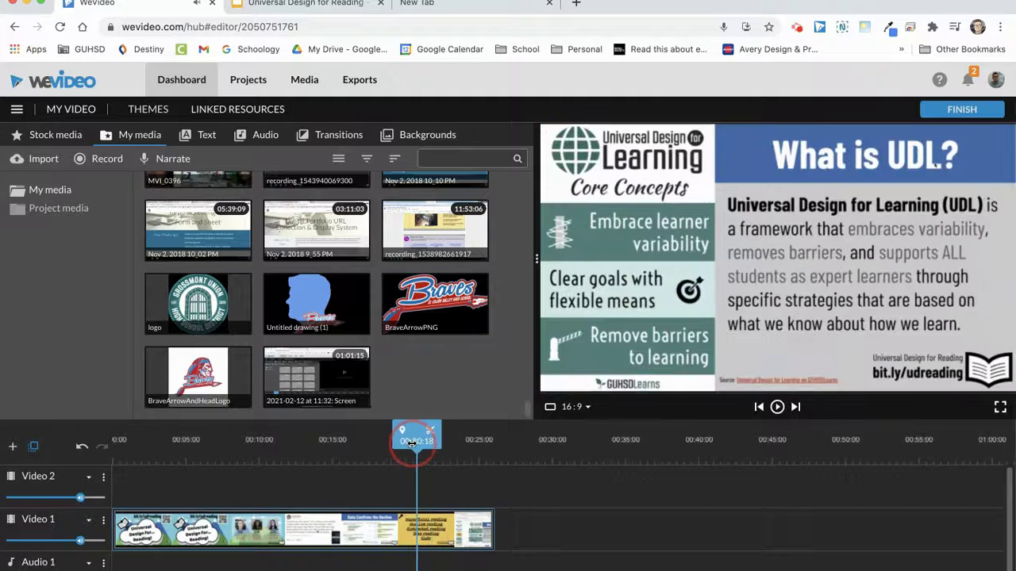
# Split the clip at 00:20:18 and delete the leftover ending piece
pyautogui.click(425, 520)
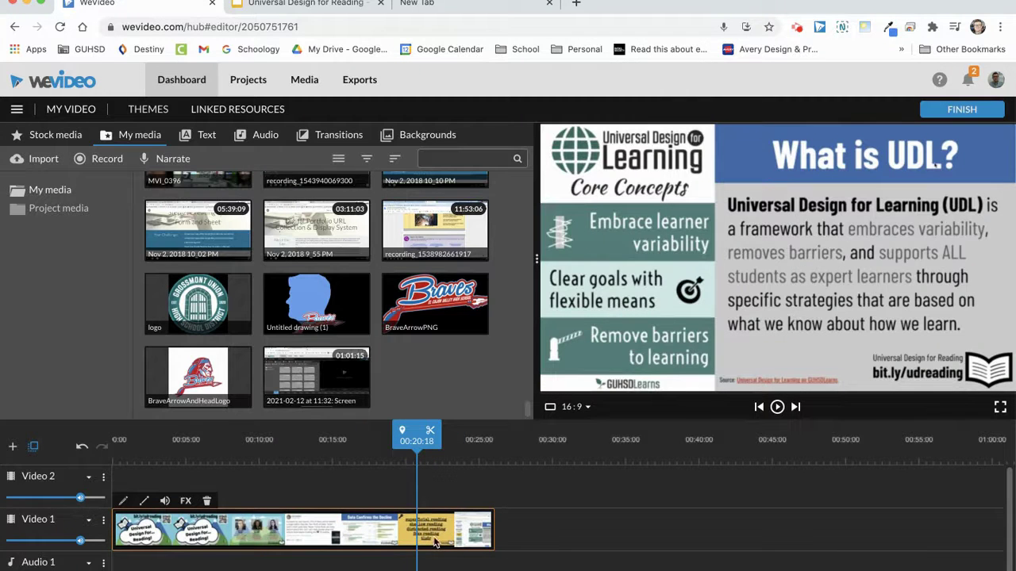
pyautogui.click(430, 430)
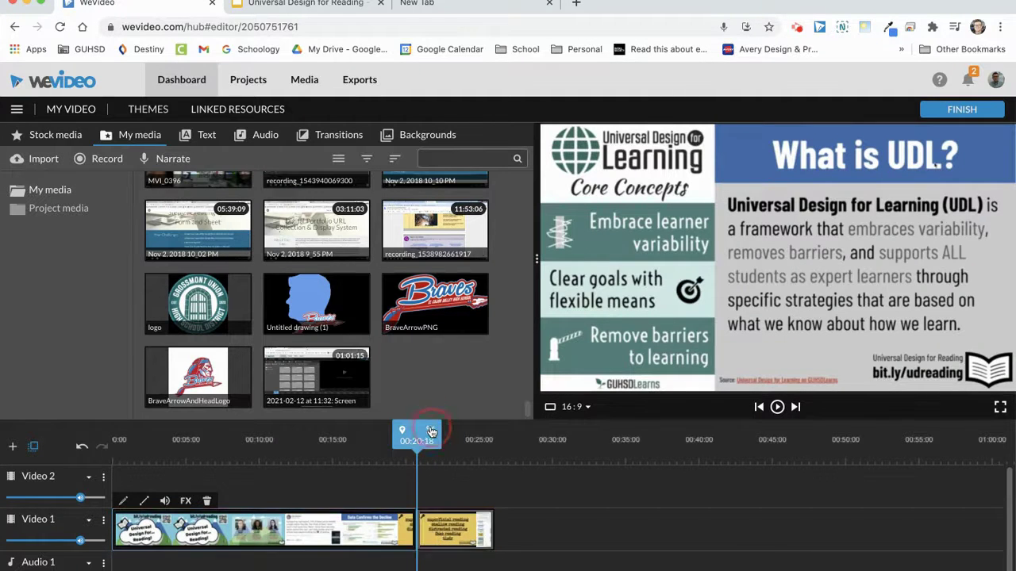
pyautogui.click(459, 532)
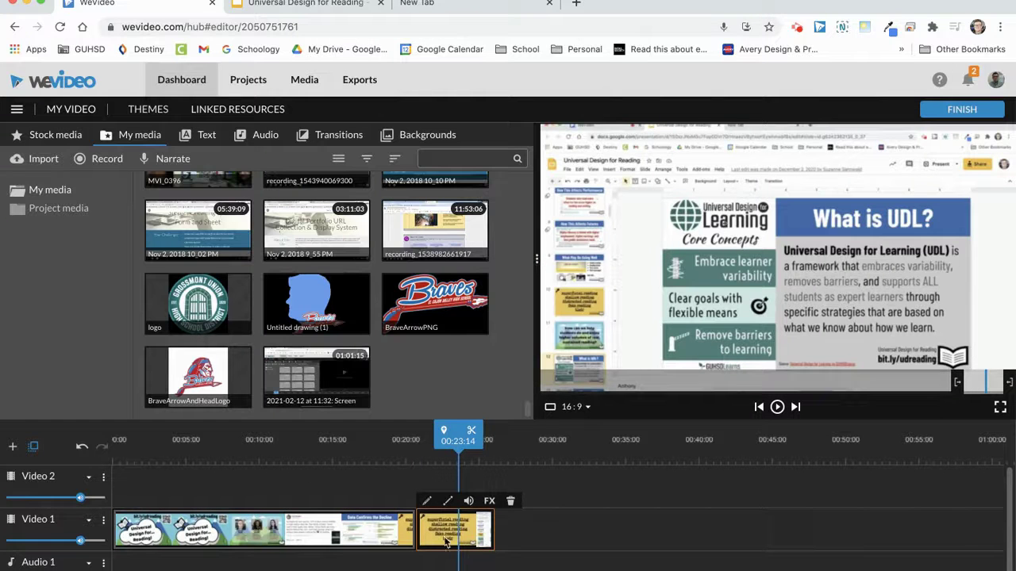
pyautogui.press('Delete')
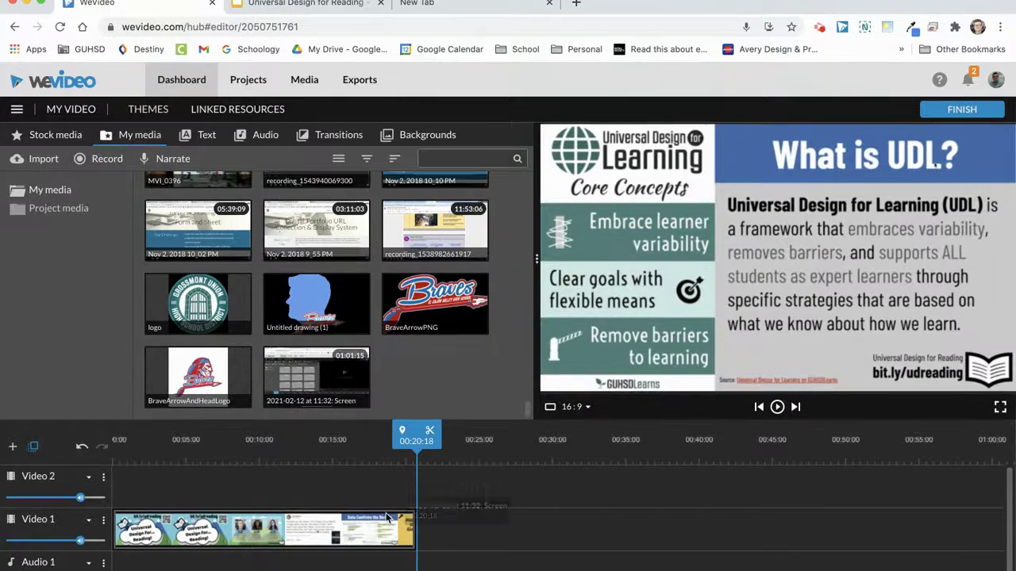
pyautogui.click(364, 533)
pyautogui.moveTo(364, 533); pyautogui.dragTo(347, 534)
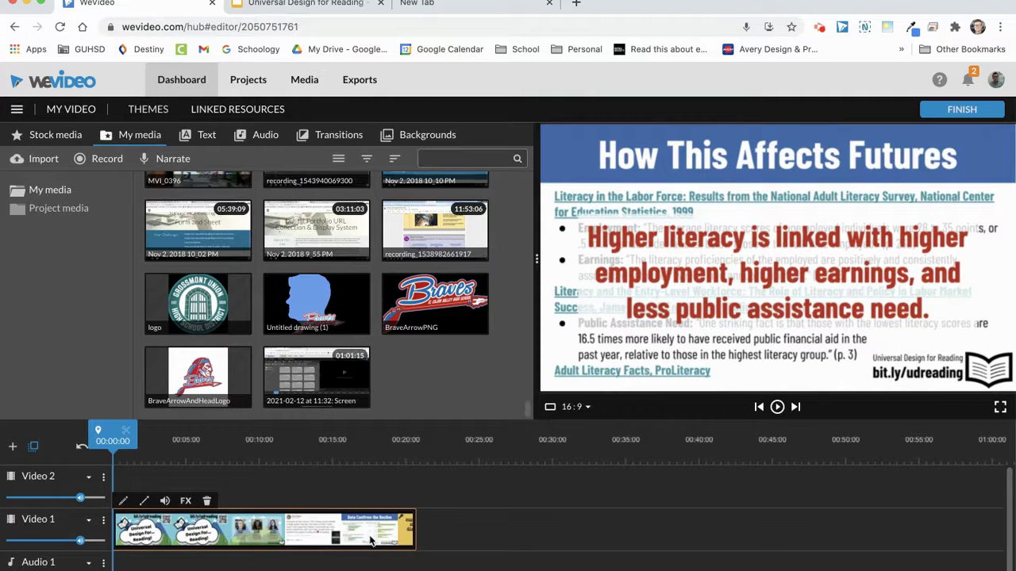
# Replace the MY VIDEO title with 'Sample Video'
pyautogui.click(284, 300)
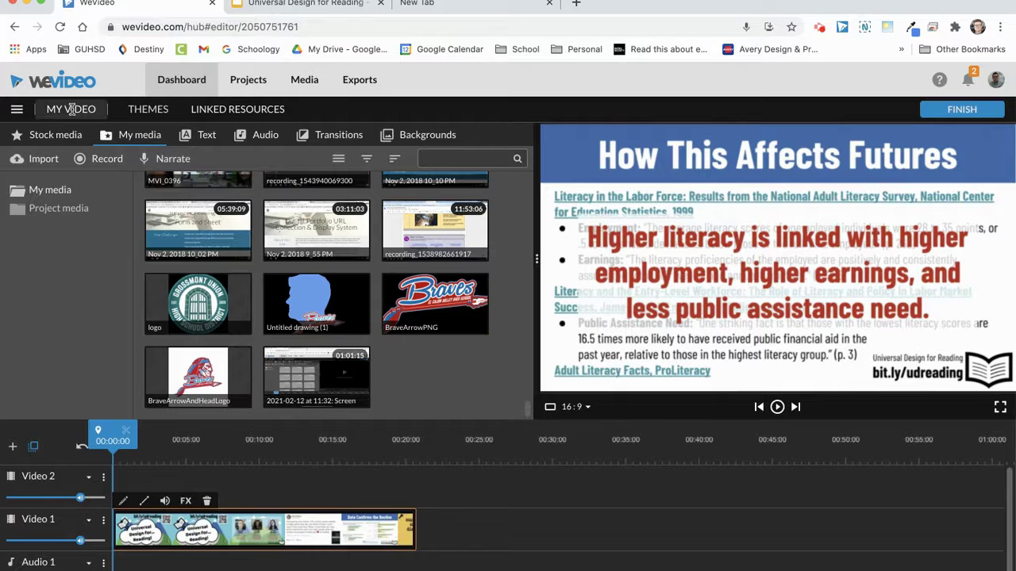
pyautogui.click(71, 109)
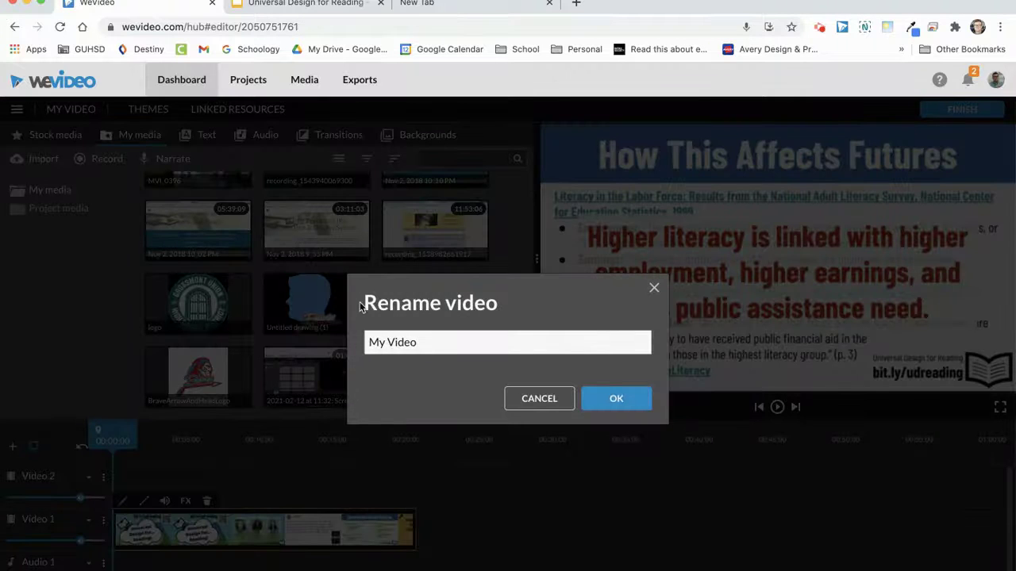
pyautogui.tripleClick(403, 343)
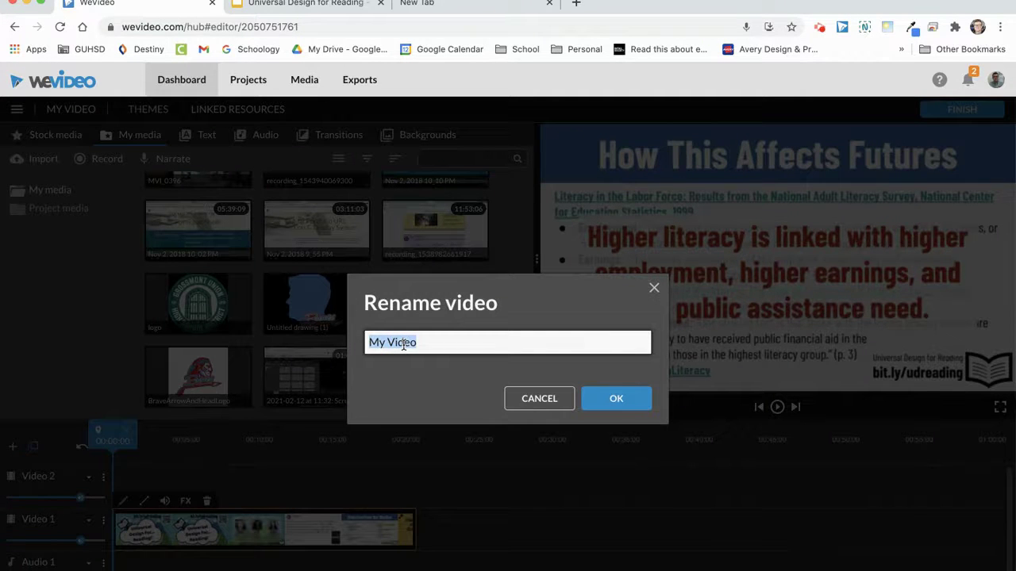
pyautogui.write('Sample')
pyautogui.click(625, 398)
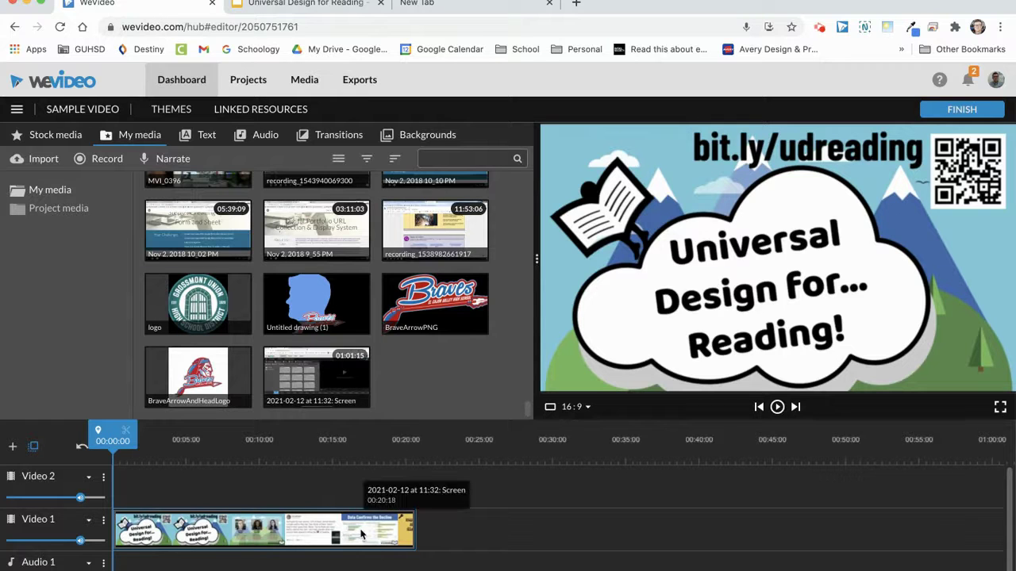
pyautogui.click(236, 545)
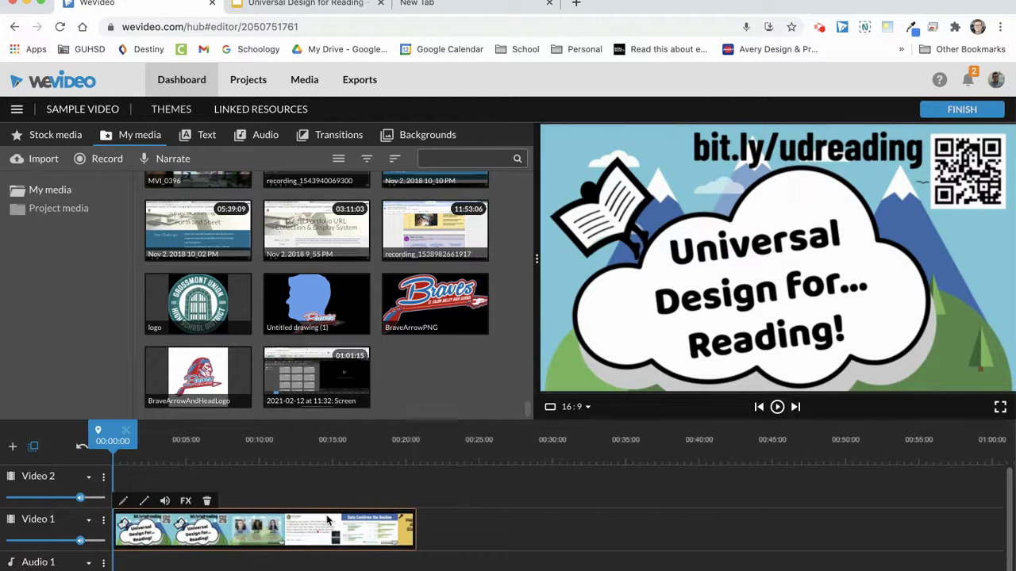
# Export Sample Video at HD 1280x720 resolution
pyautogui.click(962, 113)
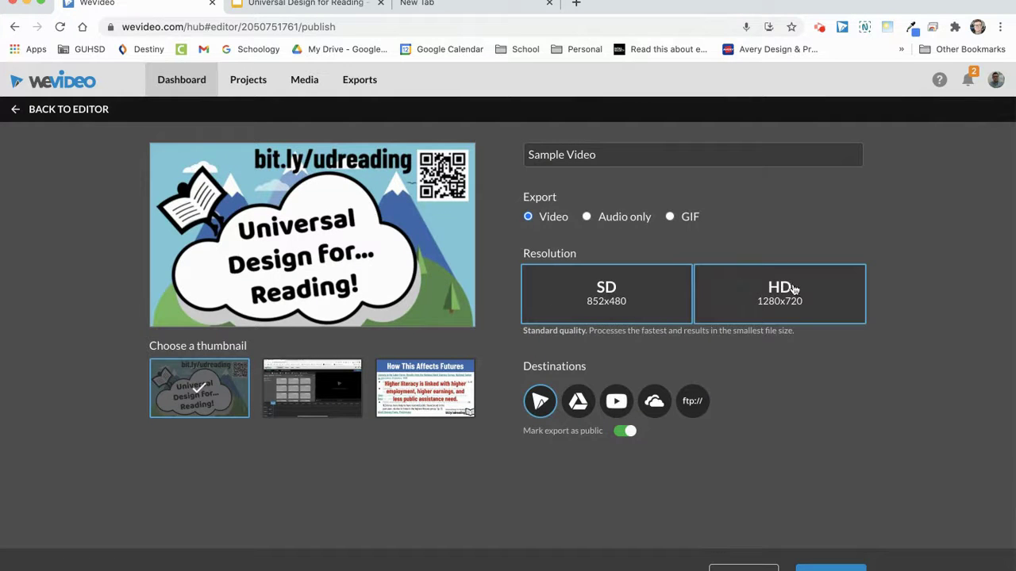
pyautogui.click(821, 284)
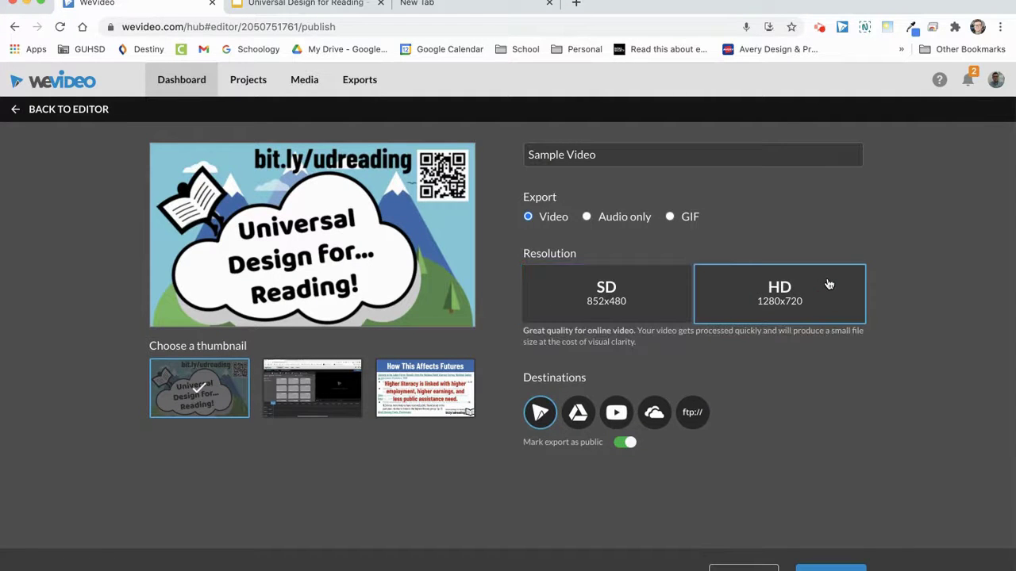
pyautogui.click(831, 566)
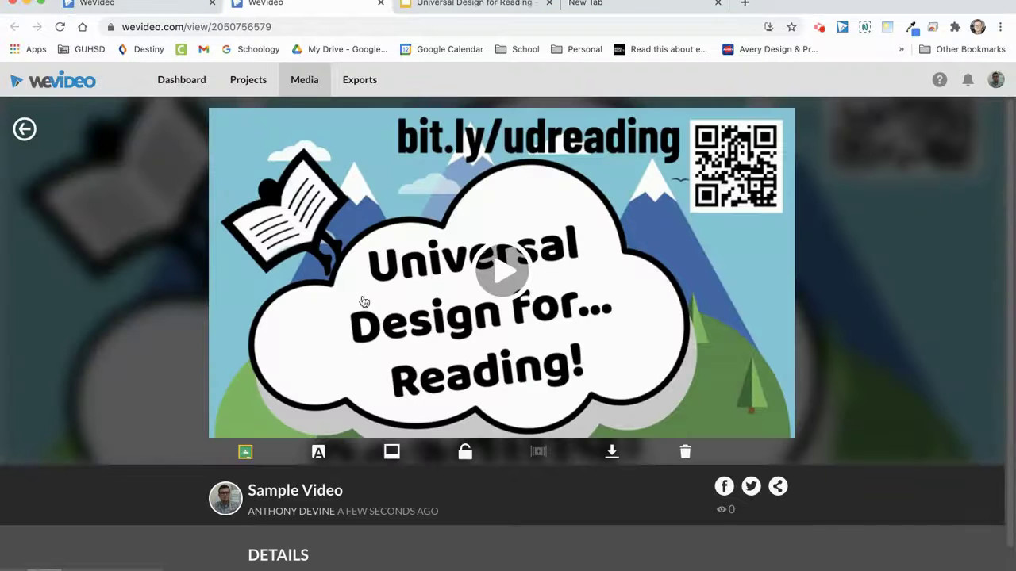
# Select the Sample Video's viewing-page URL, then play the video about two seconds and pause
pyautogui.click(244, 26)
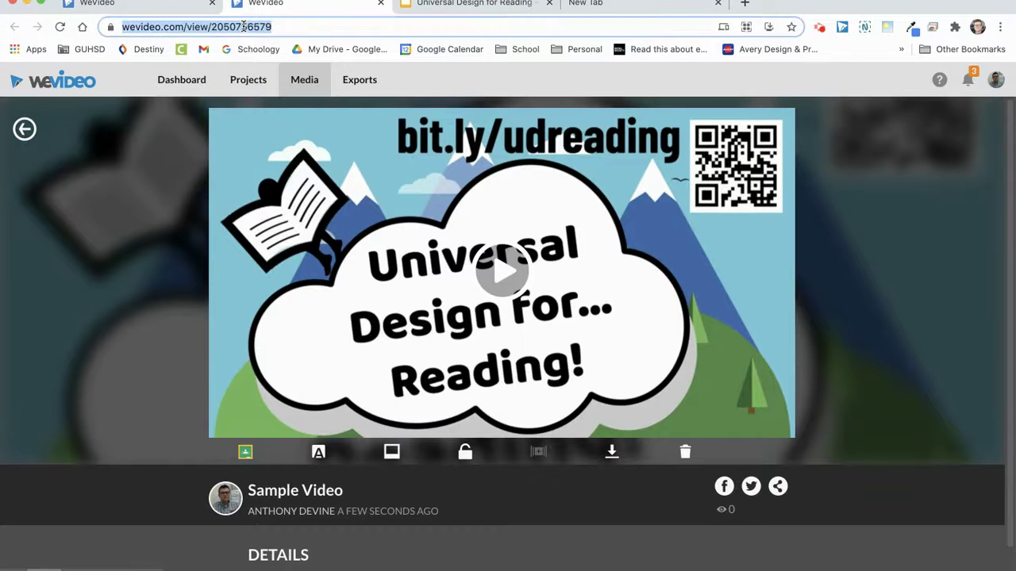
pyautogui.tripleClick(173, 26)
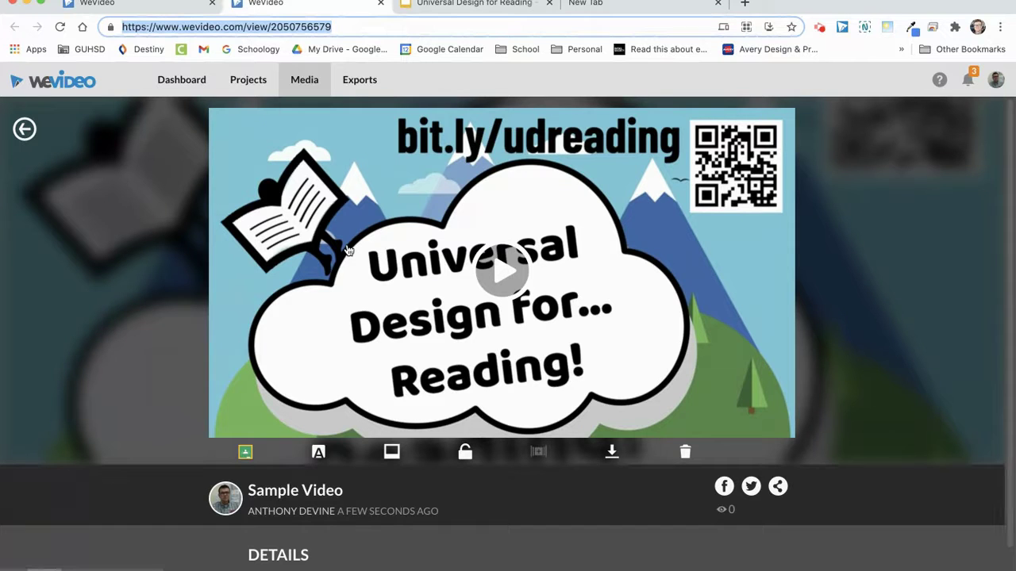
pyautogui.click(503, 275)
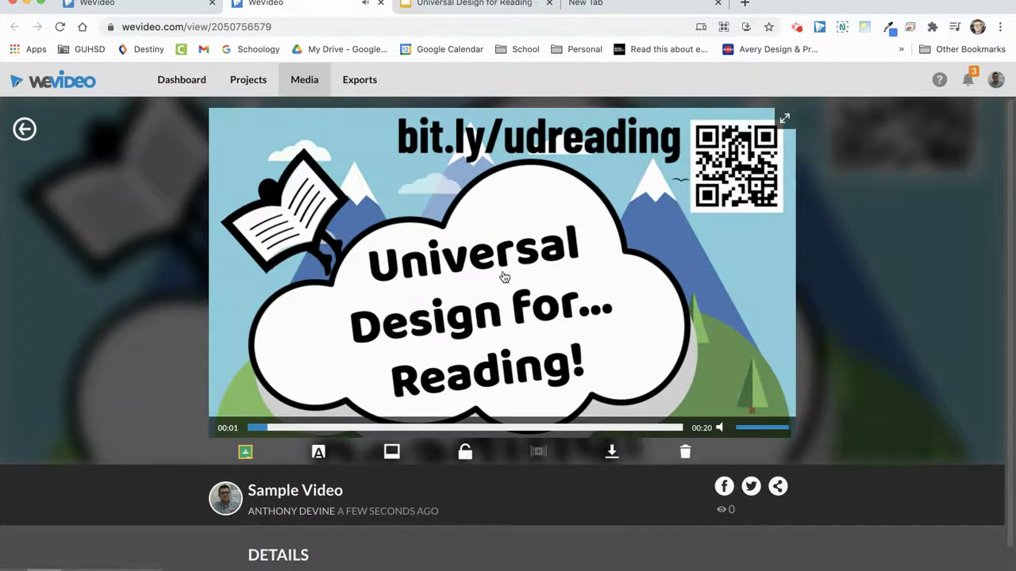
pyautogui.click(335, 387)
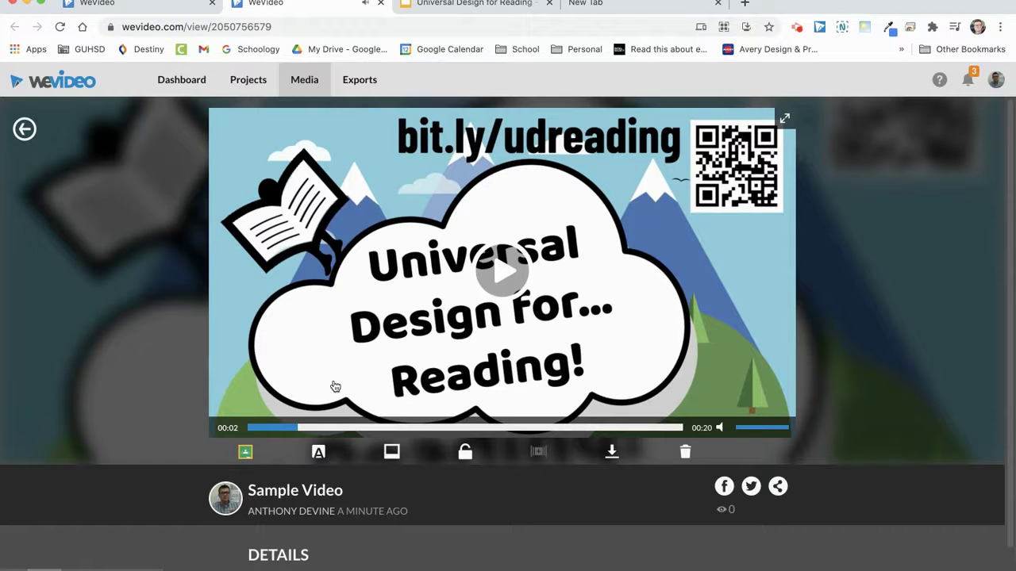